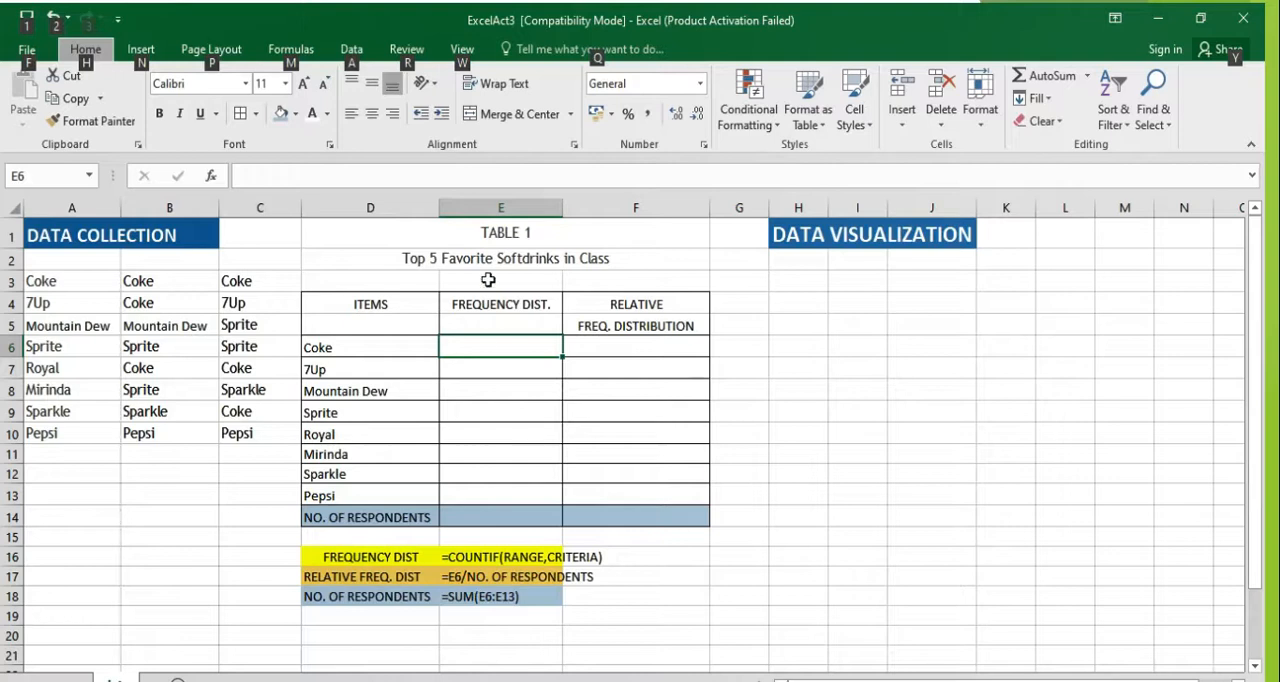
Step: Search for the COUNTIF function and insert it in cell E6, the frequency cell for Coke
click(488, 342)
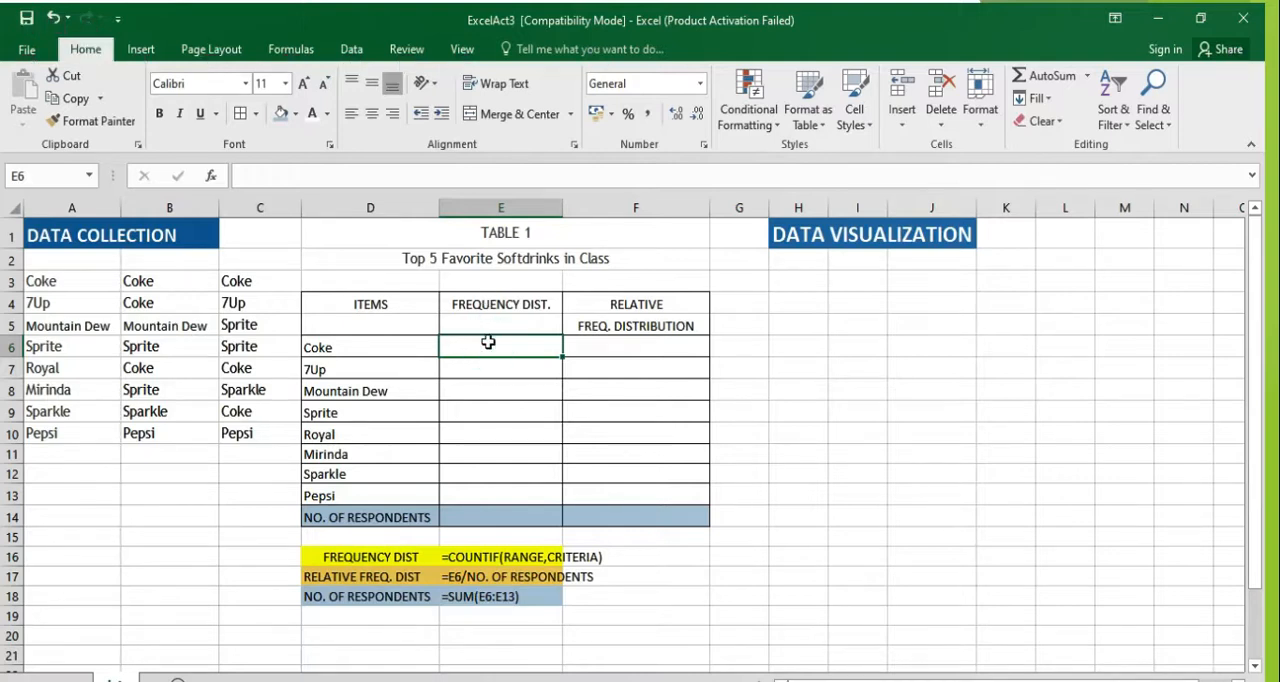
click(213, 178)
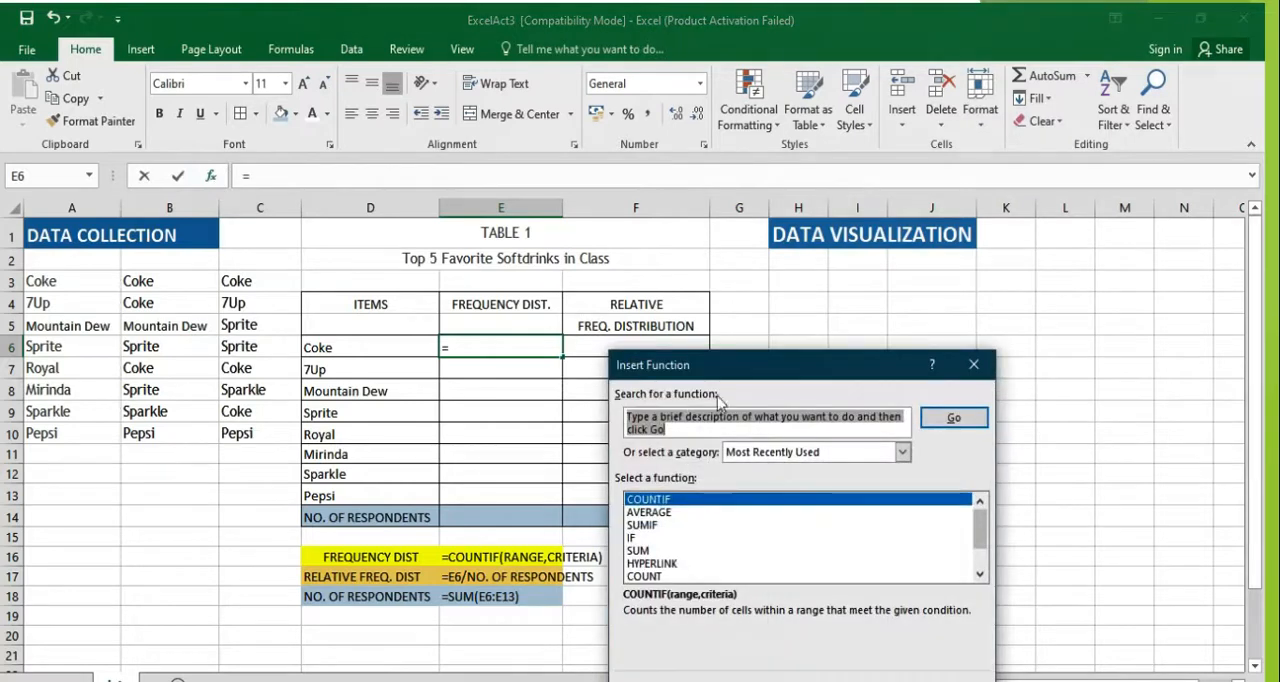
text(countif)
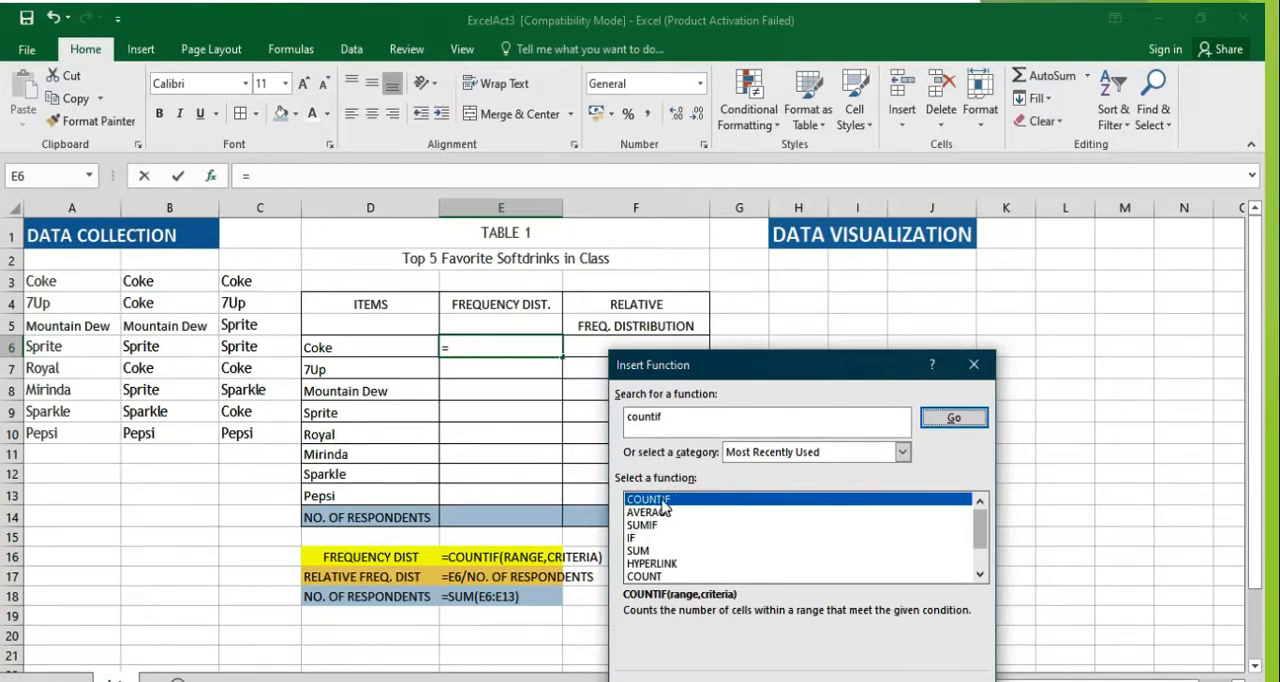
key(Return)
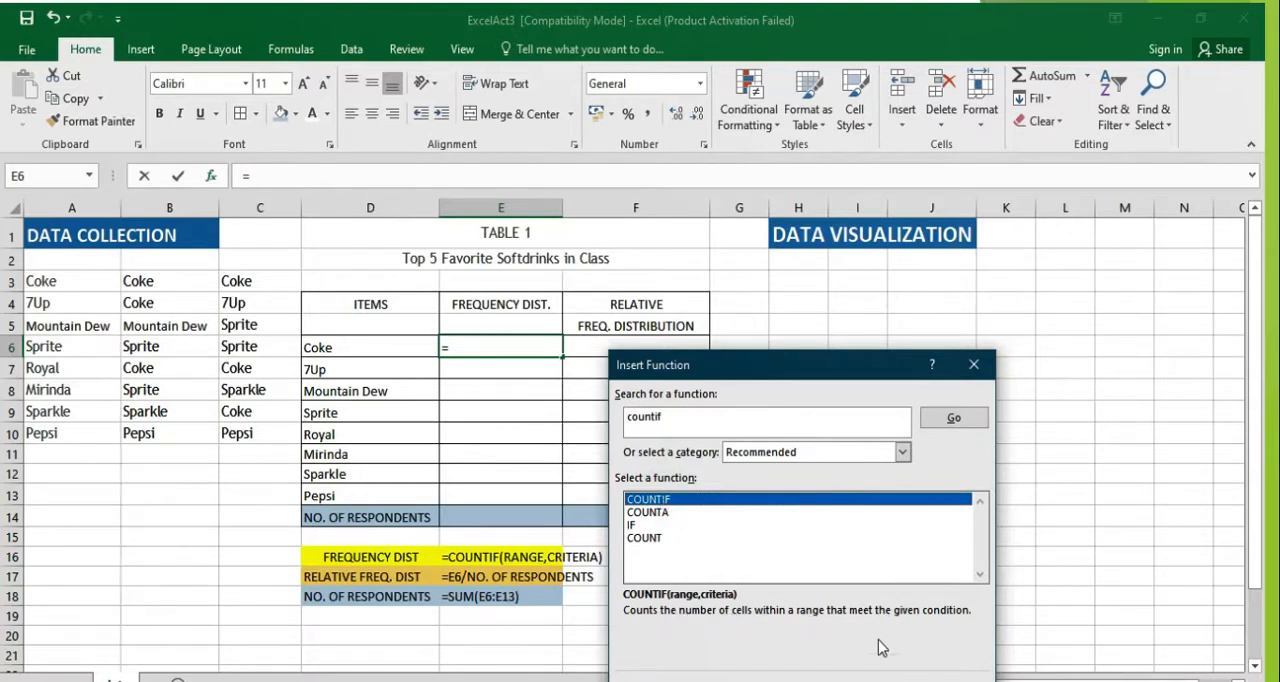
click(875, 675)
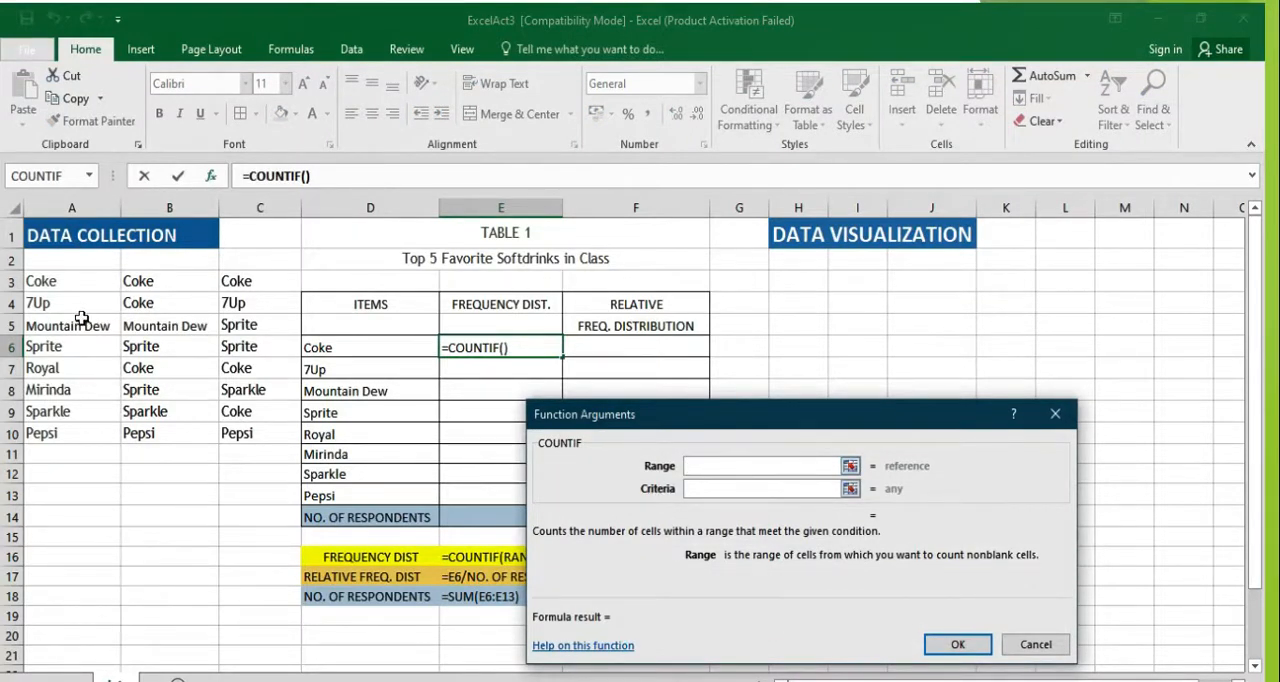
Step: Set the COUNTIF range to A3:C10 and the criteria to D6, and accept the function arguments
click(59, 285)
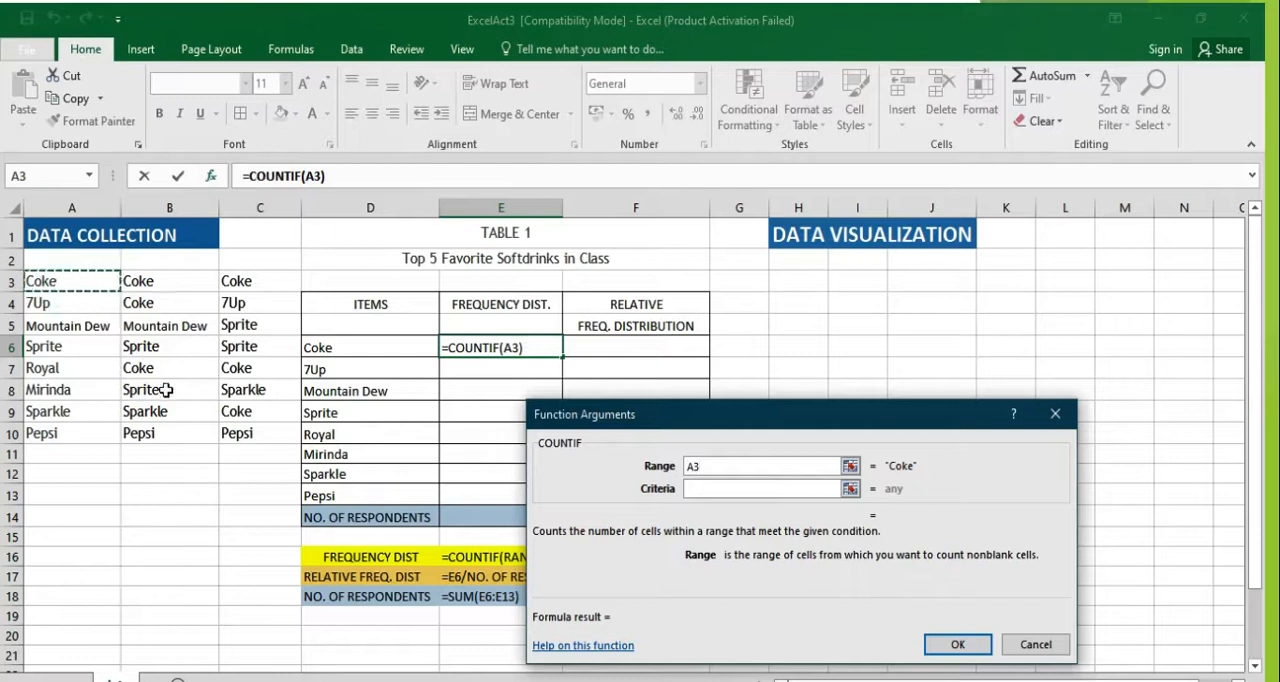
shift+click(233, 433)
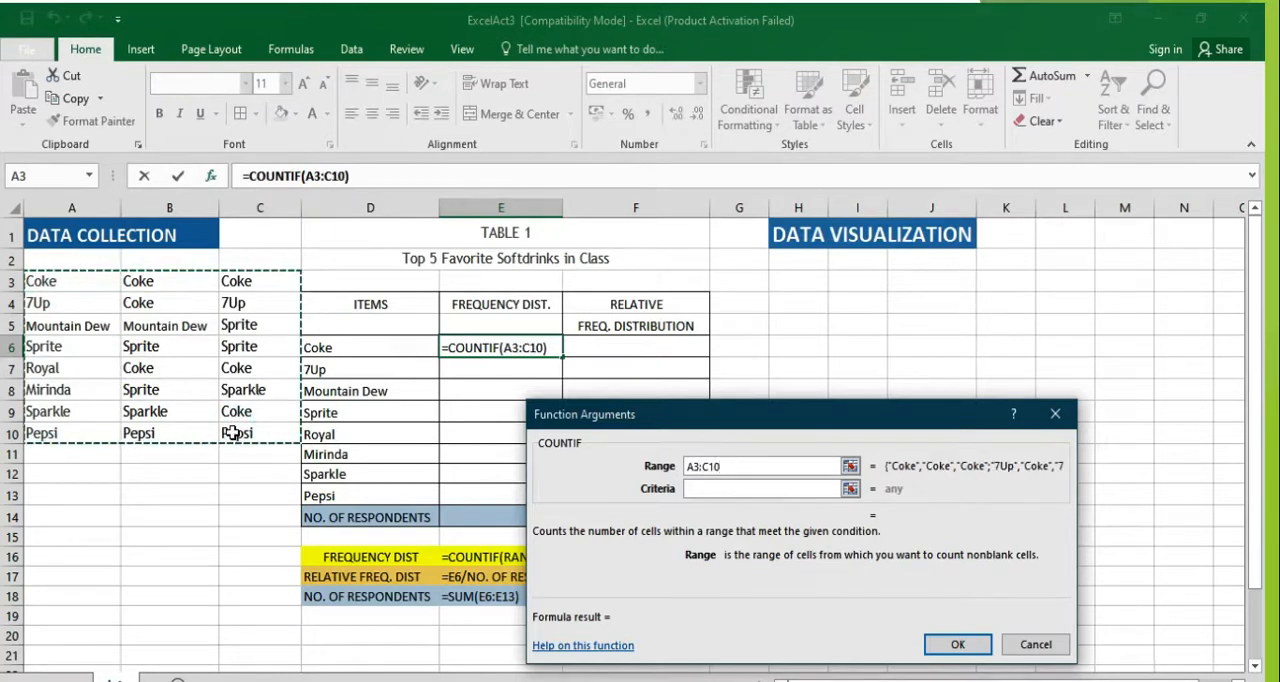
click(236, 433)
click(55, 290)
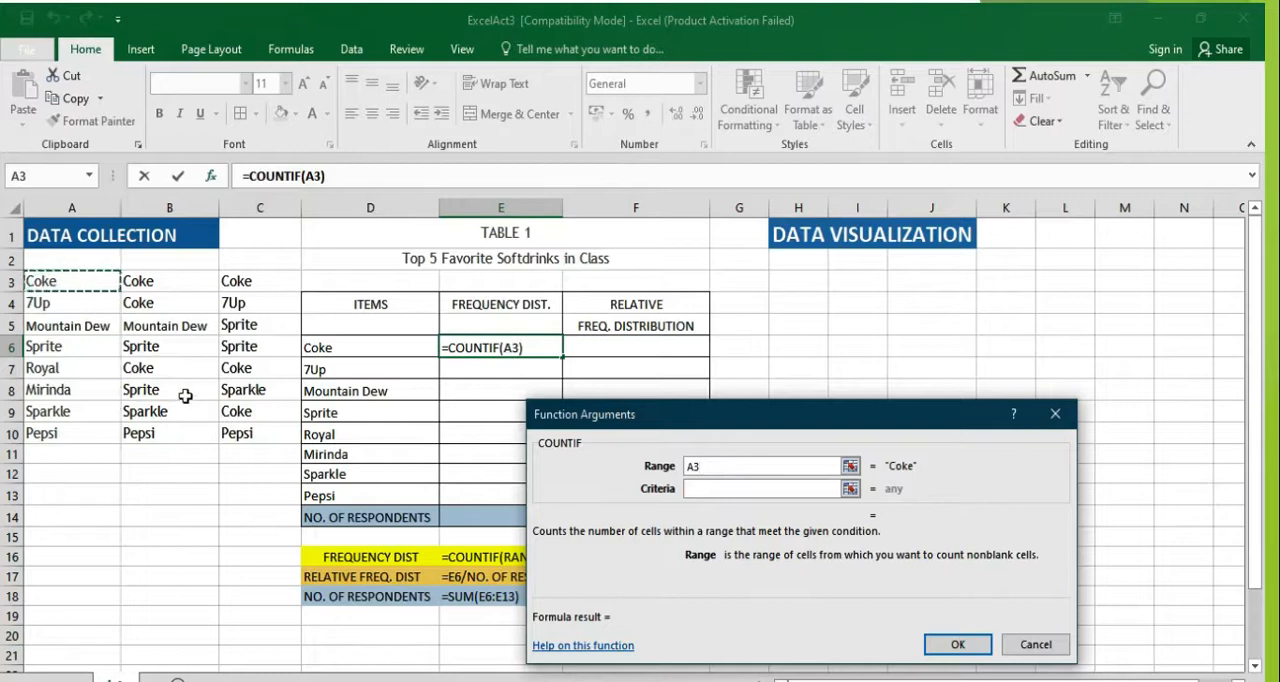
shift+click(238, 430)
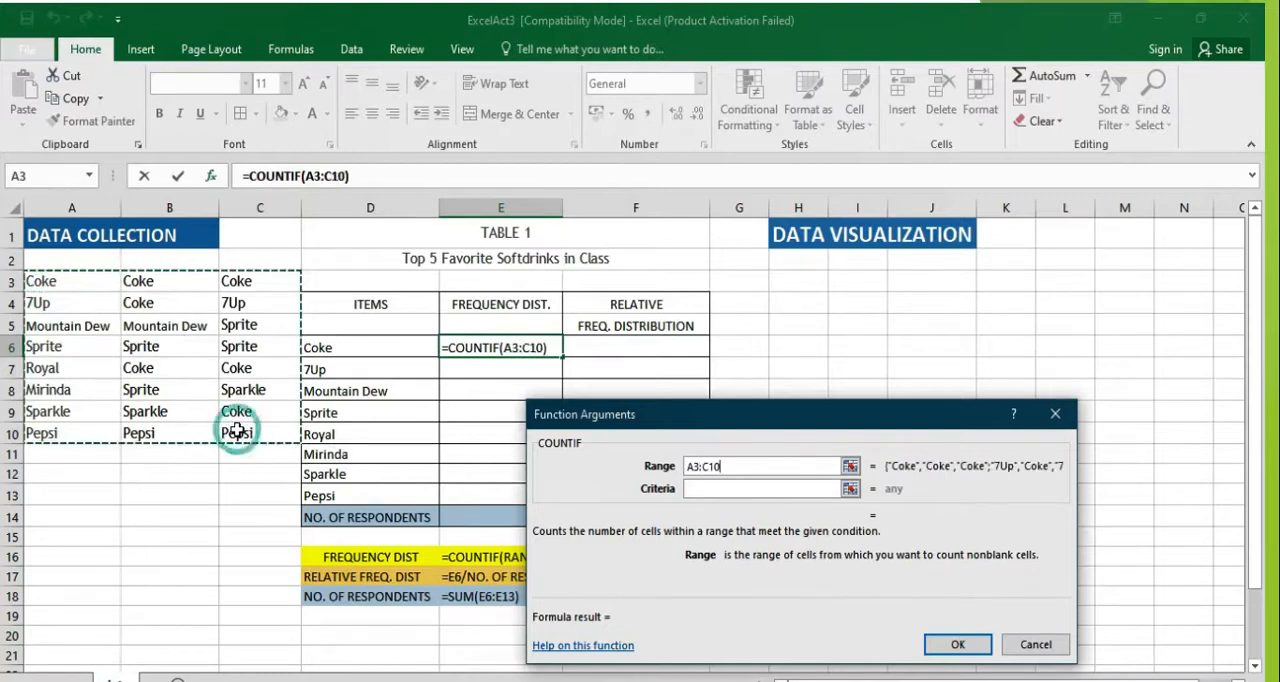
click(695, 489)
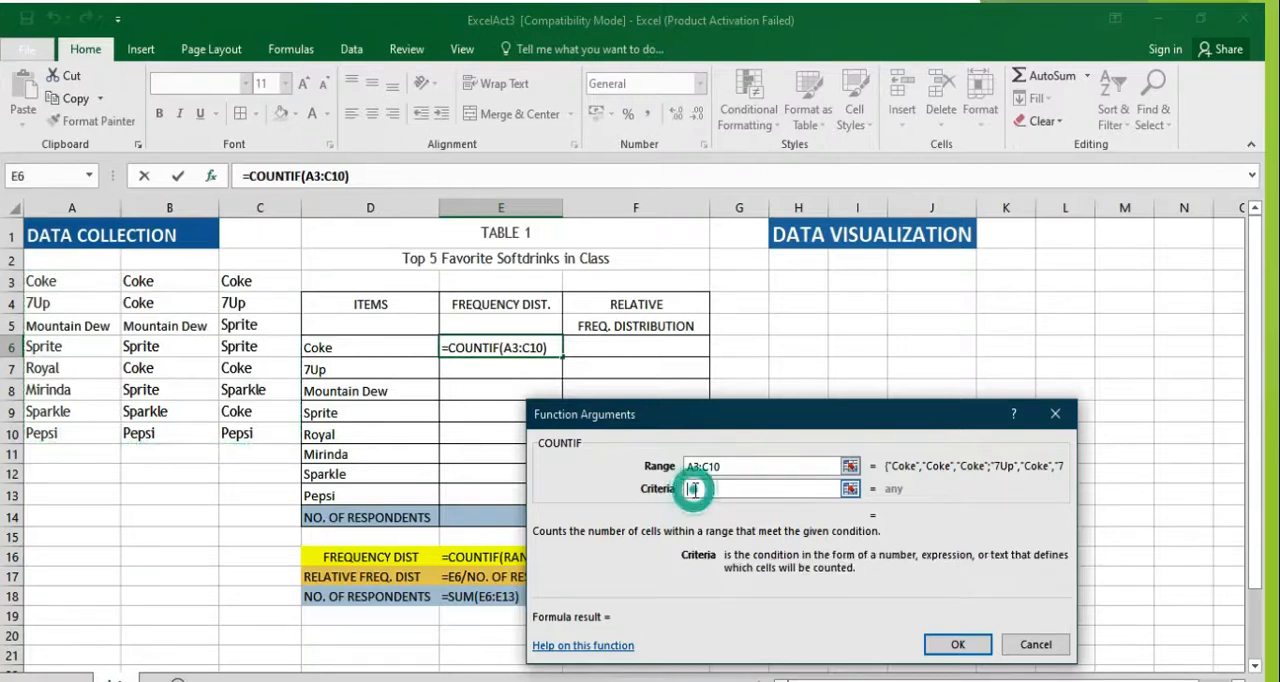
click(318, 348)
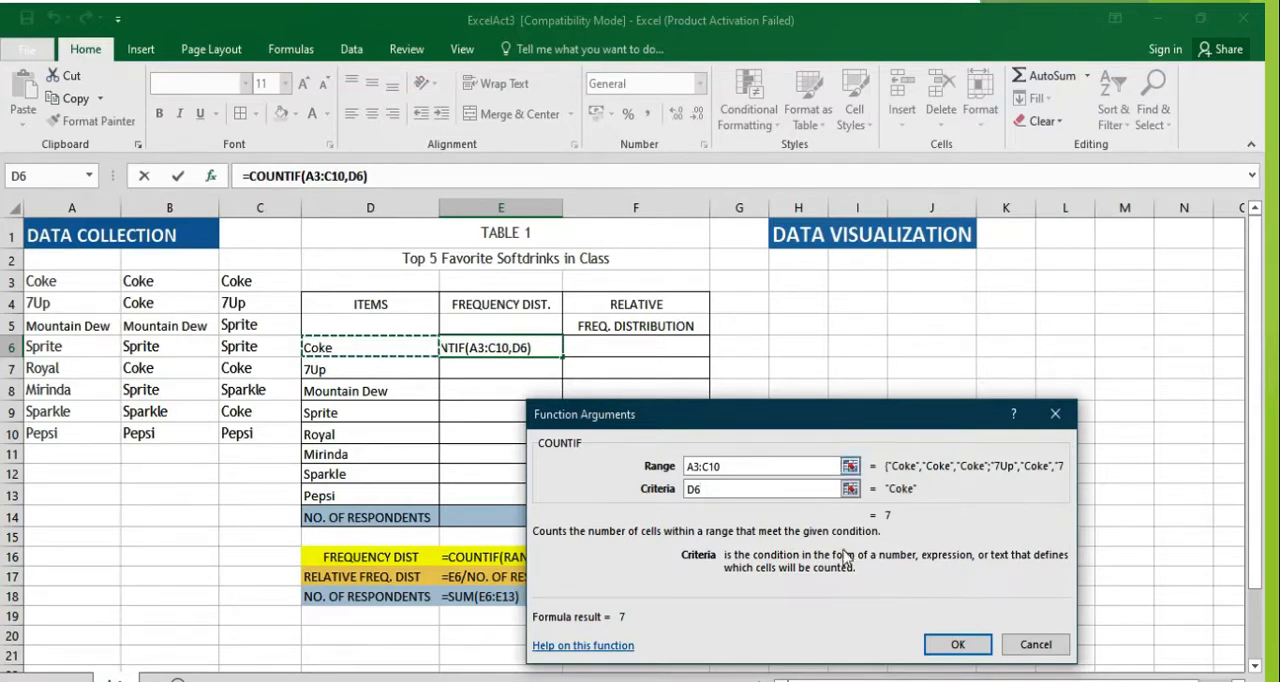
click(952, 643)
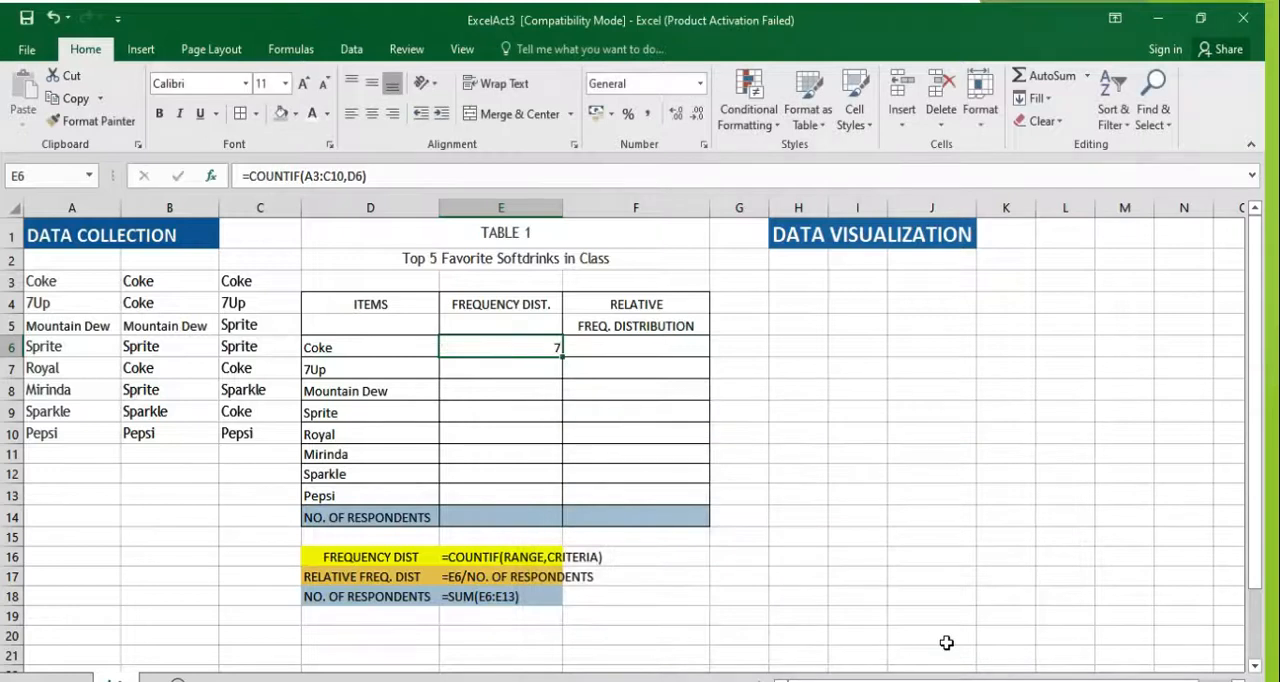
Step: Begin a COUNTIF formula in cell E7 for 7Up, with its range starting at A3 and extending to column C
click(528, 366)
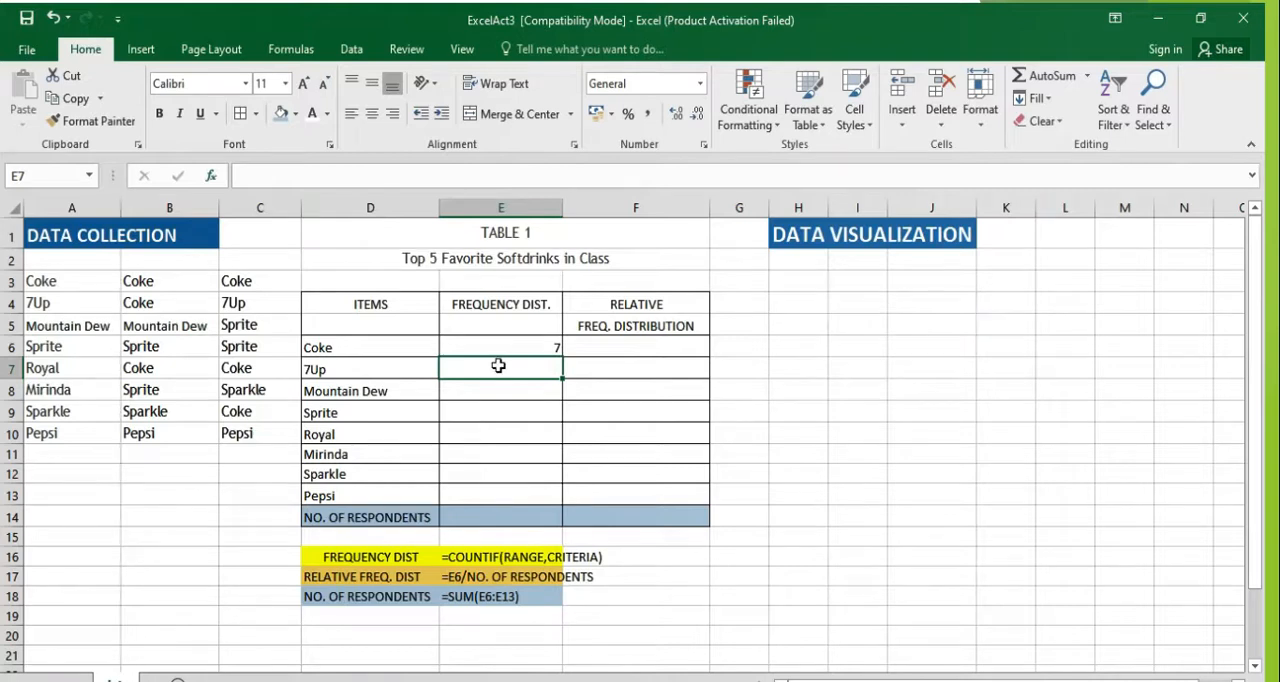
text(=coun)
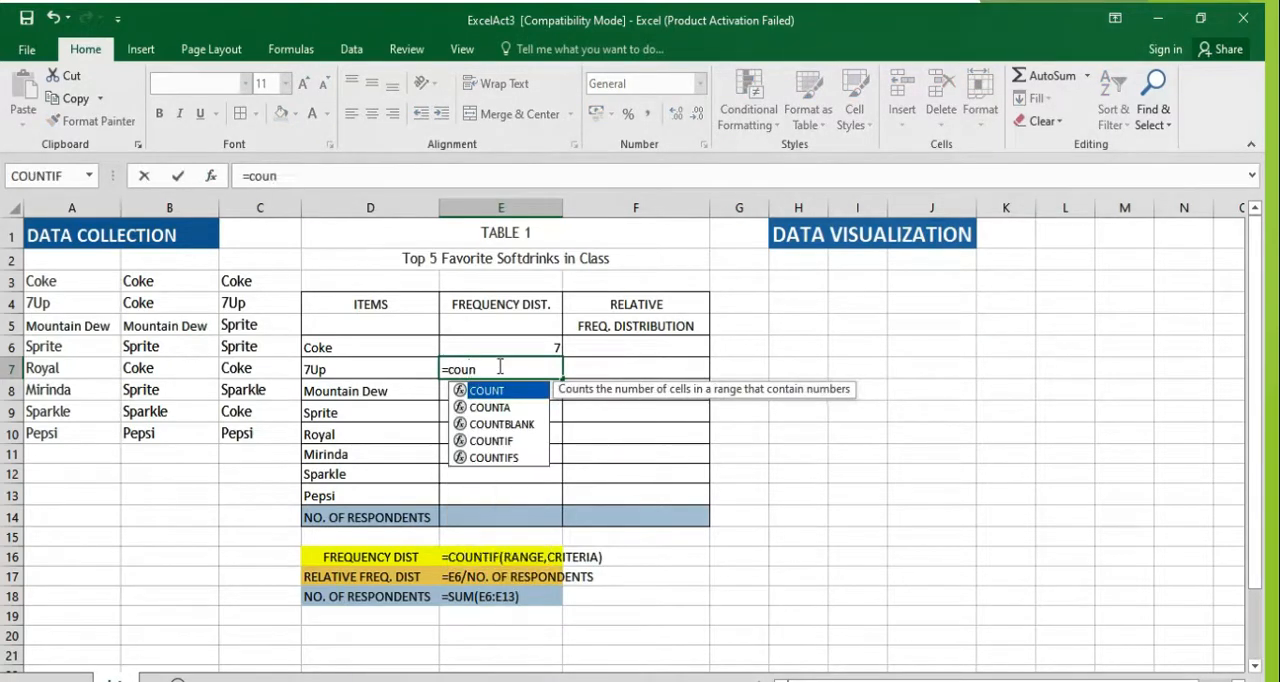
text(tif)
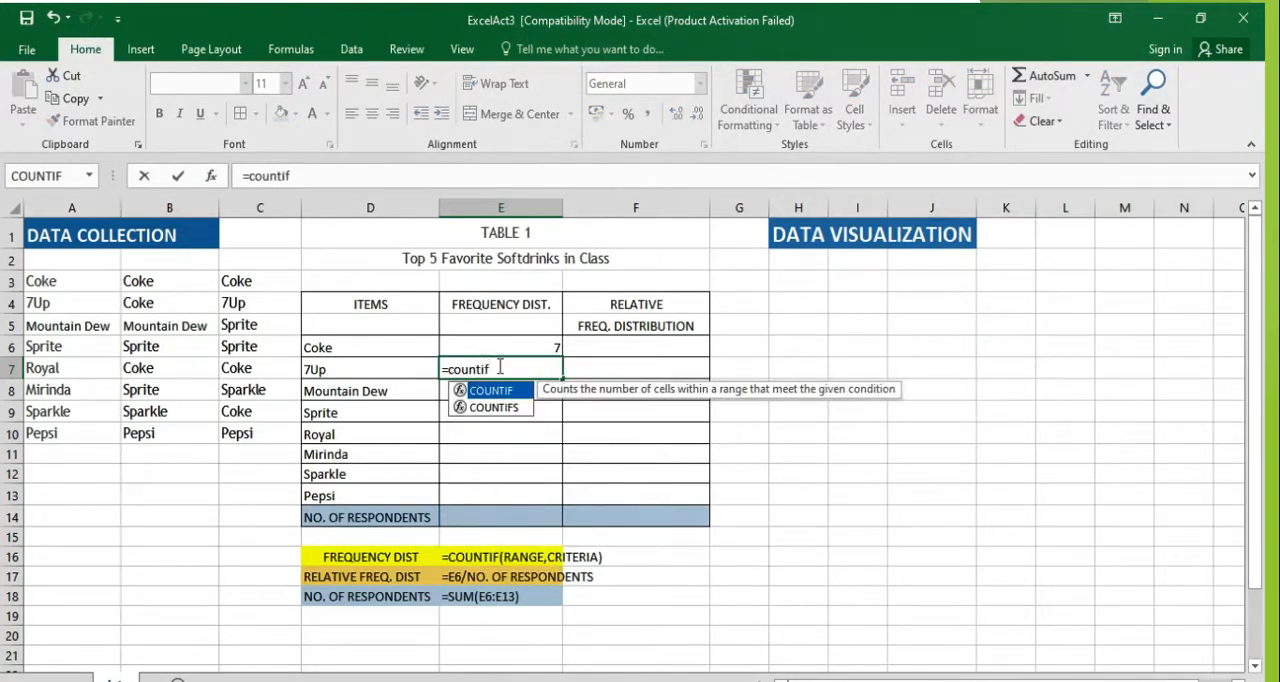
text(()
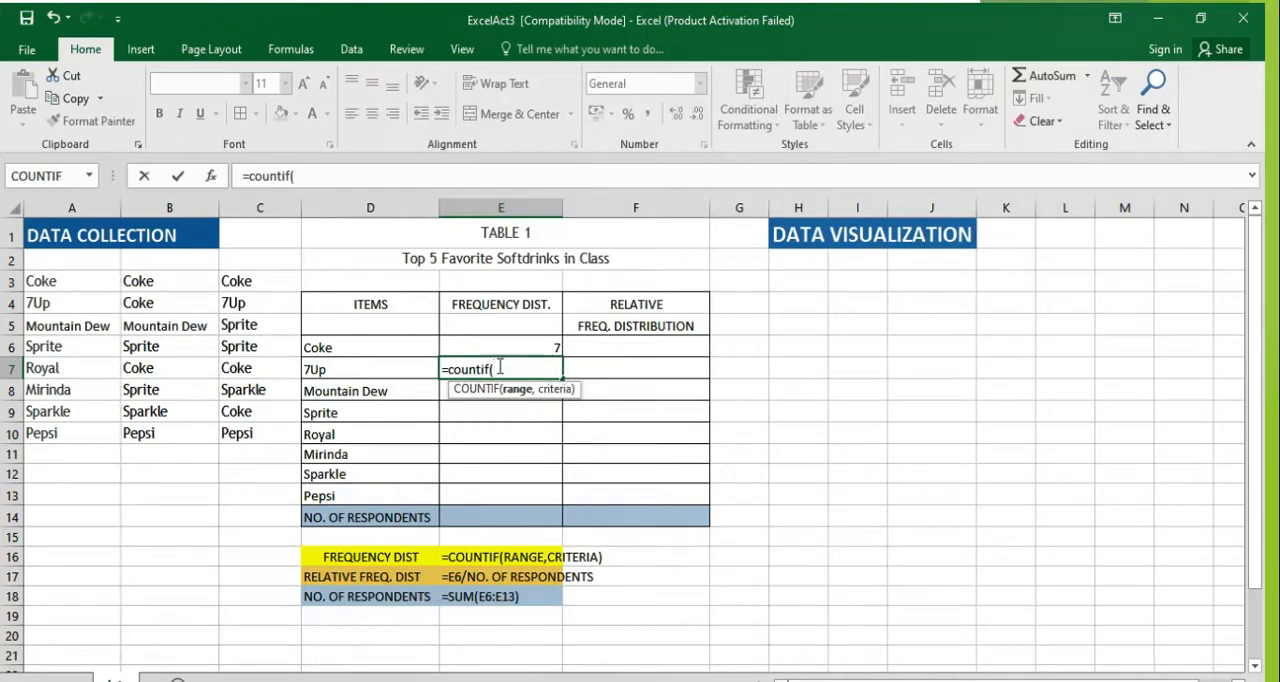
text(a6)
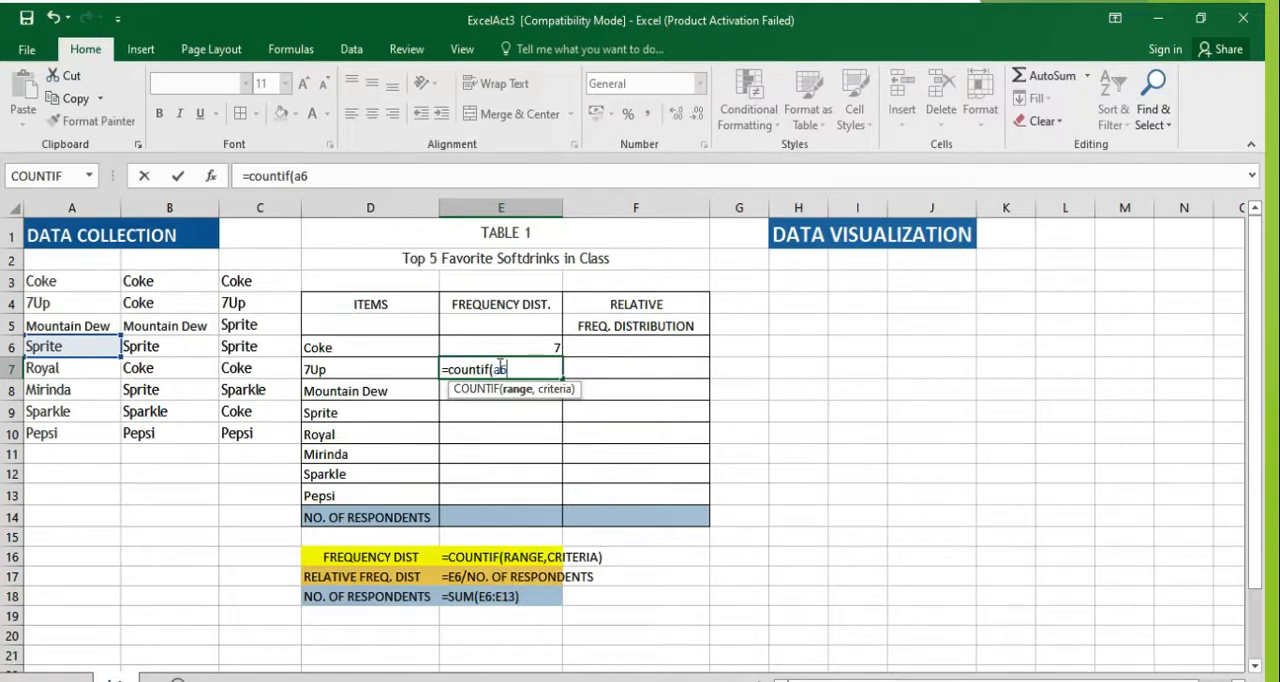
text(:c)
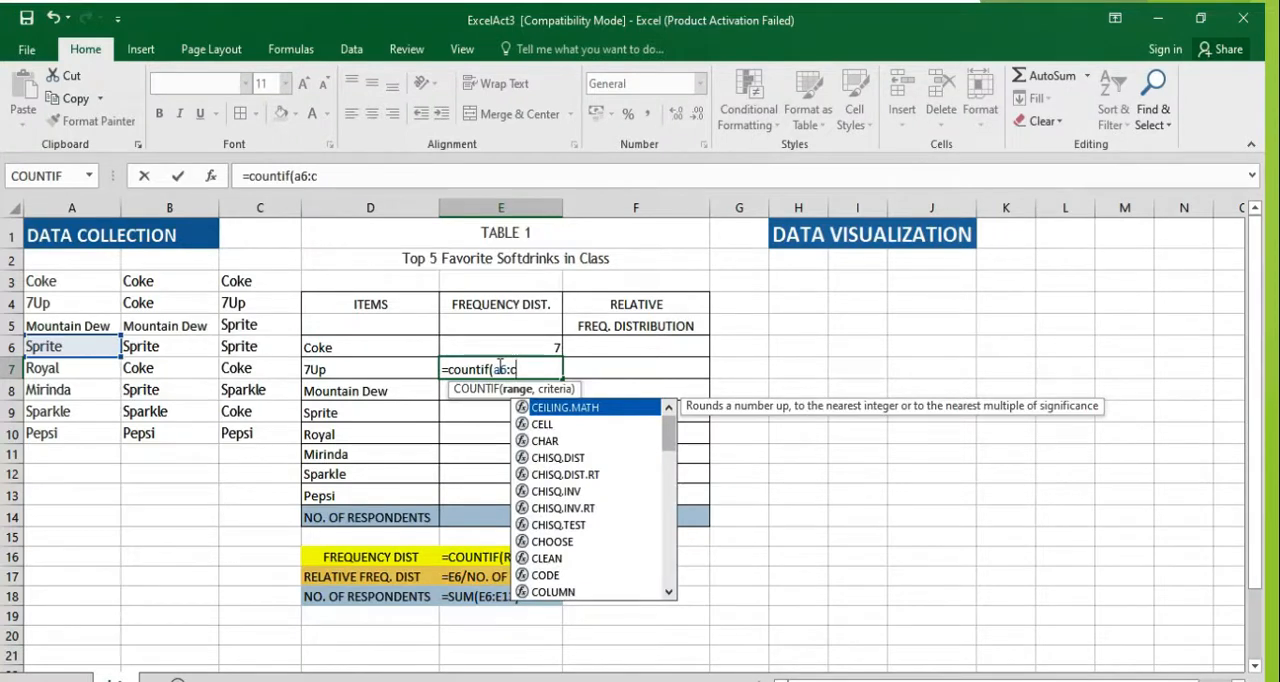
click(506, 370)
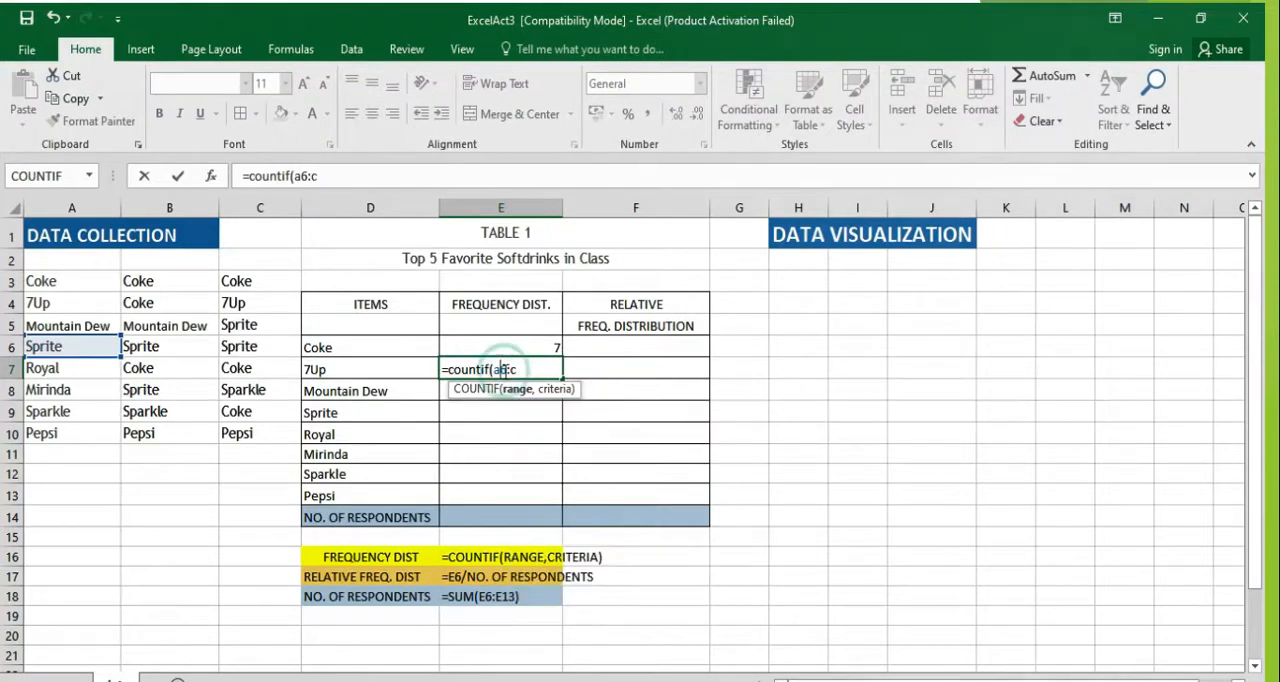
key(Delete)
text(3)
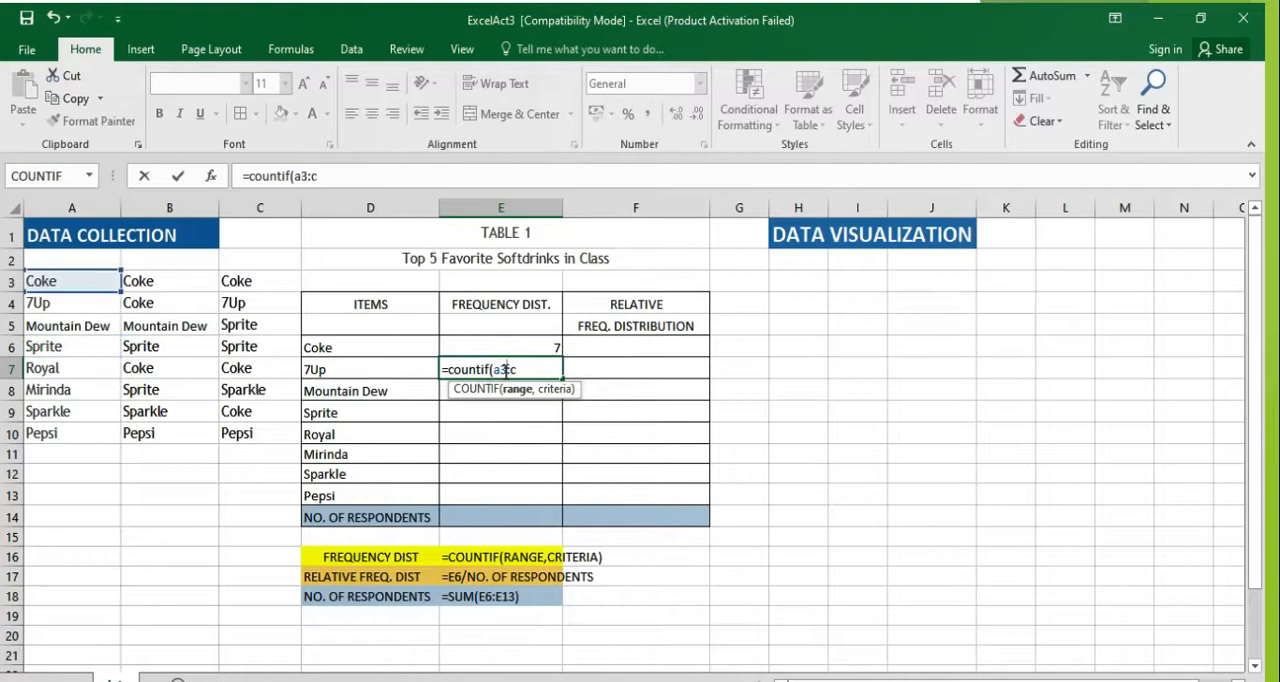
Step: Complete the formula in E7 with the range A3:C13 and D7 as the criteria
click(527, 372)
text(14)
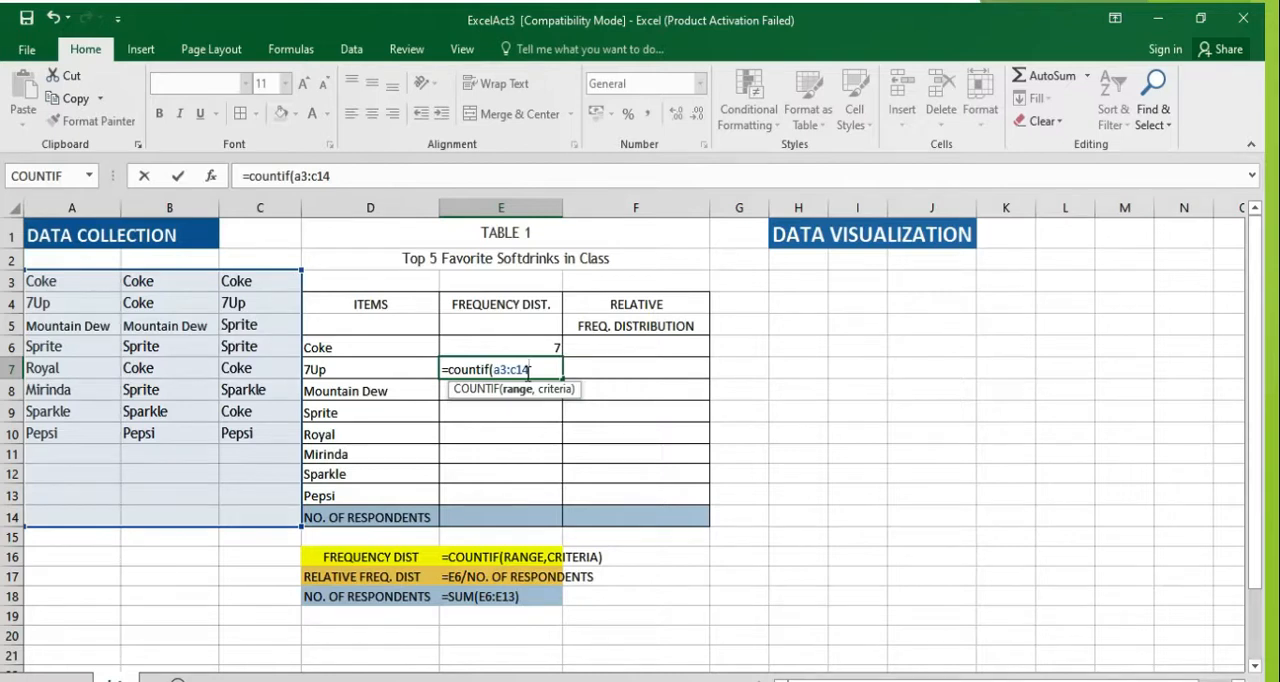
key(BackSpace)
text(3,)
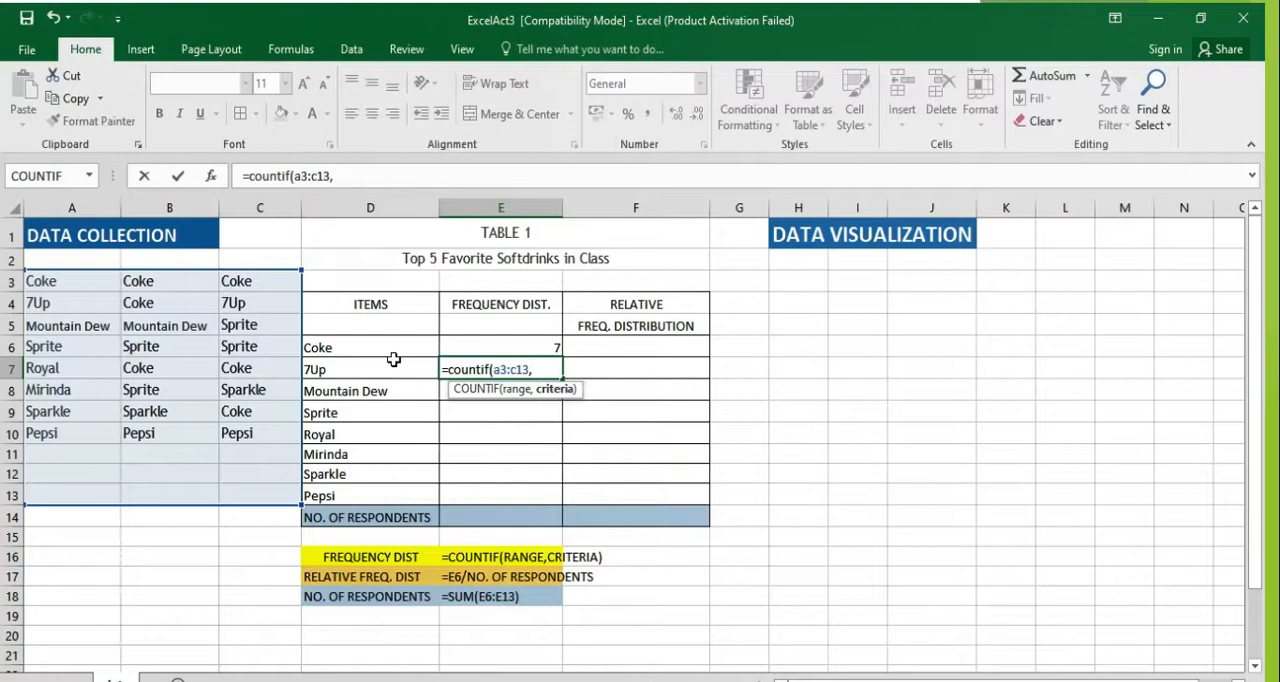
click(395, 363)
text())
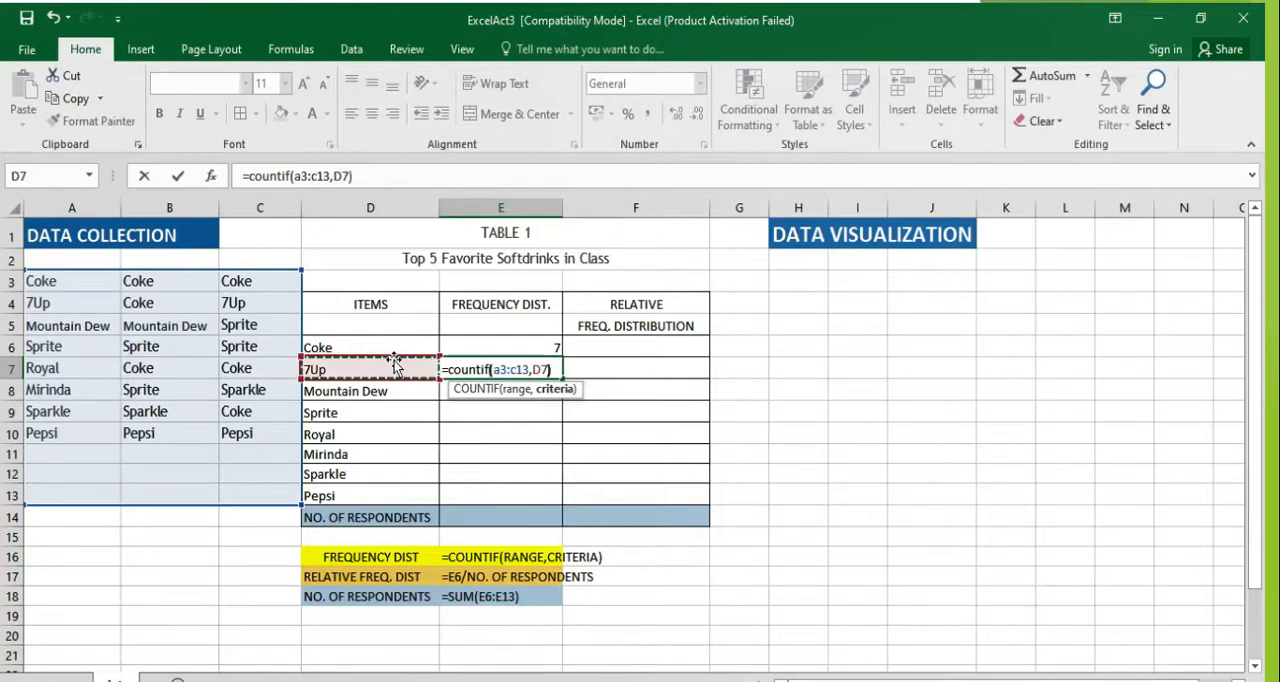
key(Return)
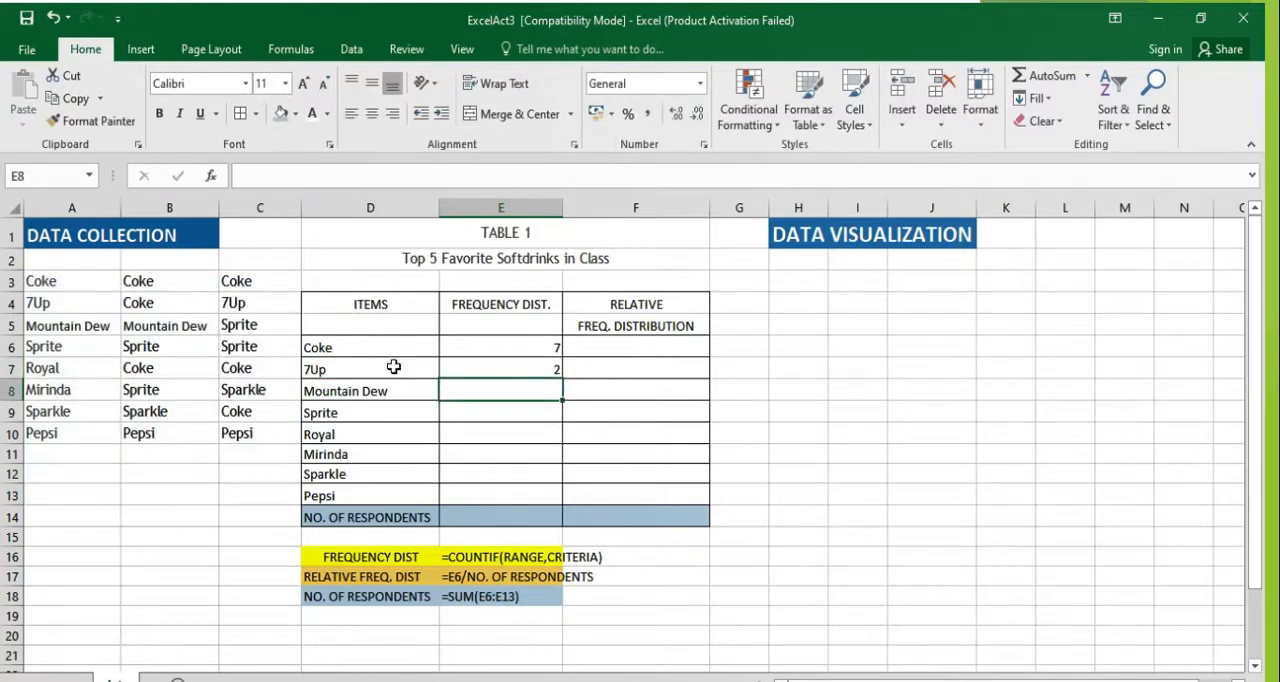
Step: Fill the 7Up formula down to cell E8 for Mountain Dew and correct its range to A3:C13
click(525, 366)
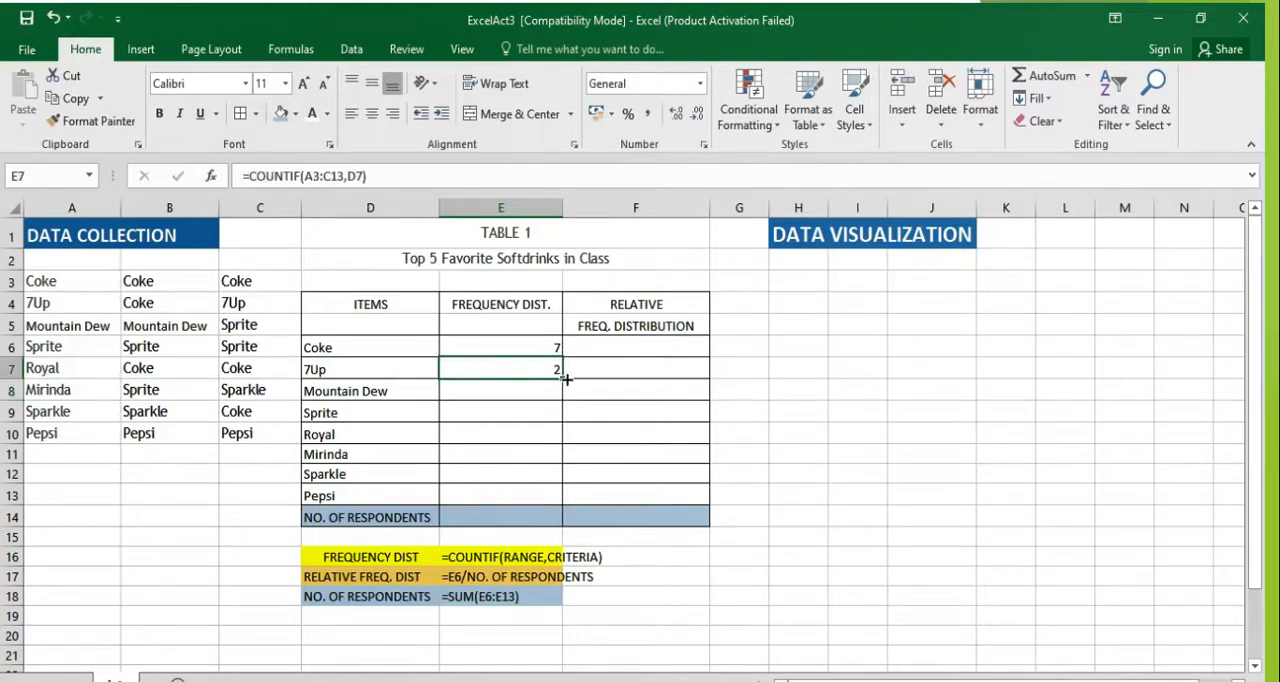
drag(561, 379, 558, 395)
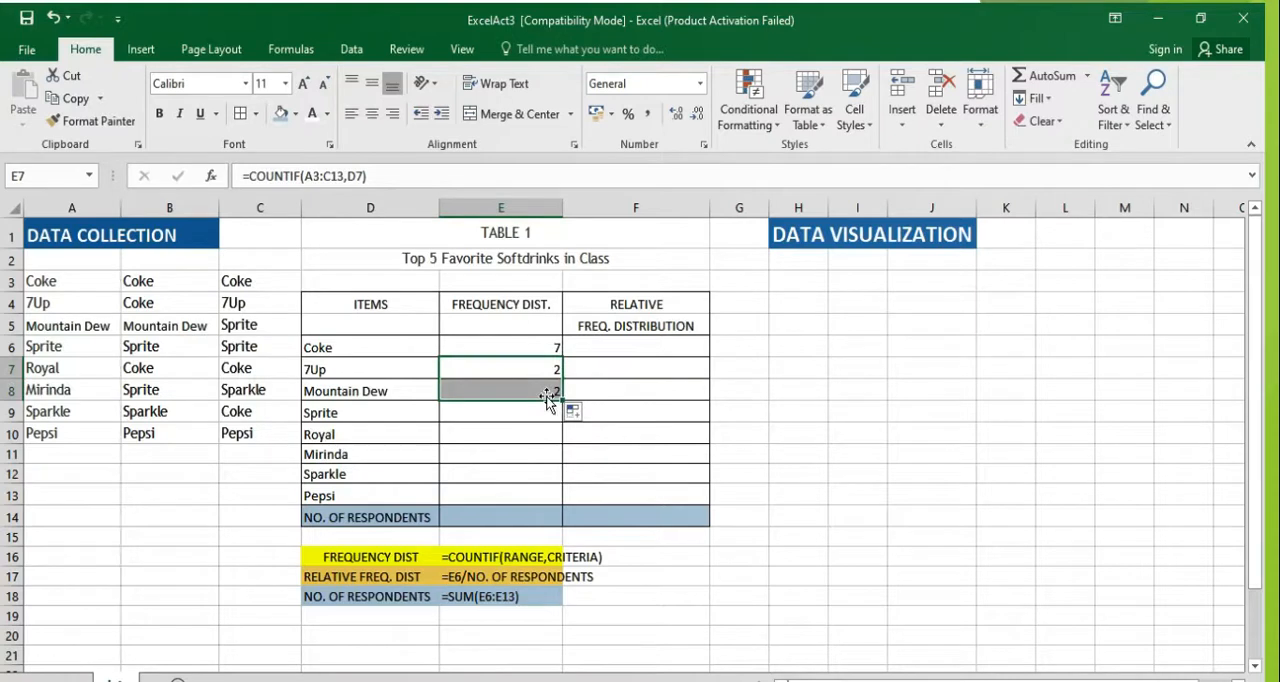
click(543, 382)
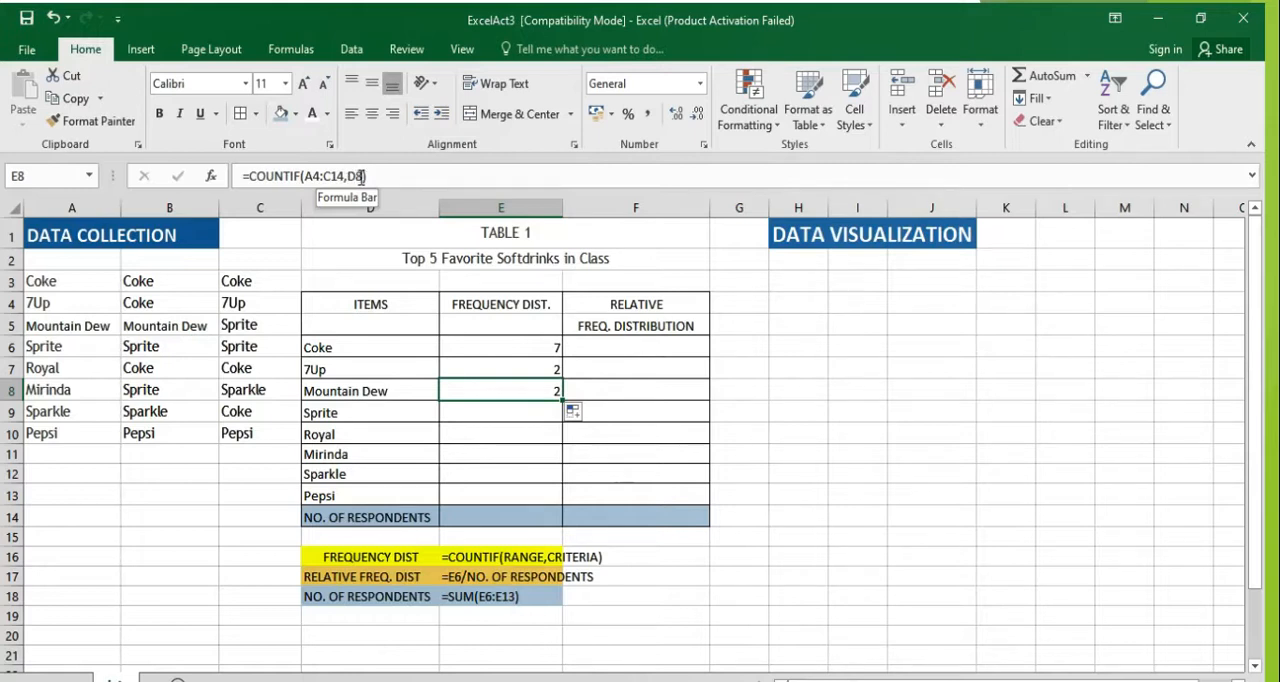
click(316, 175)
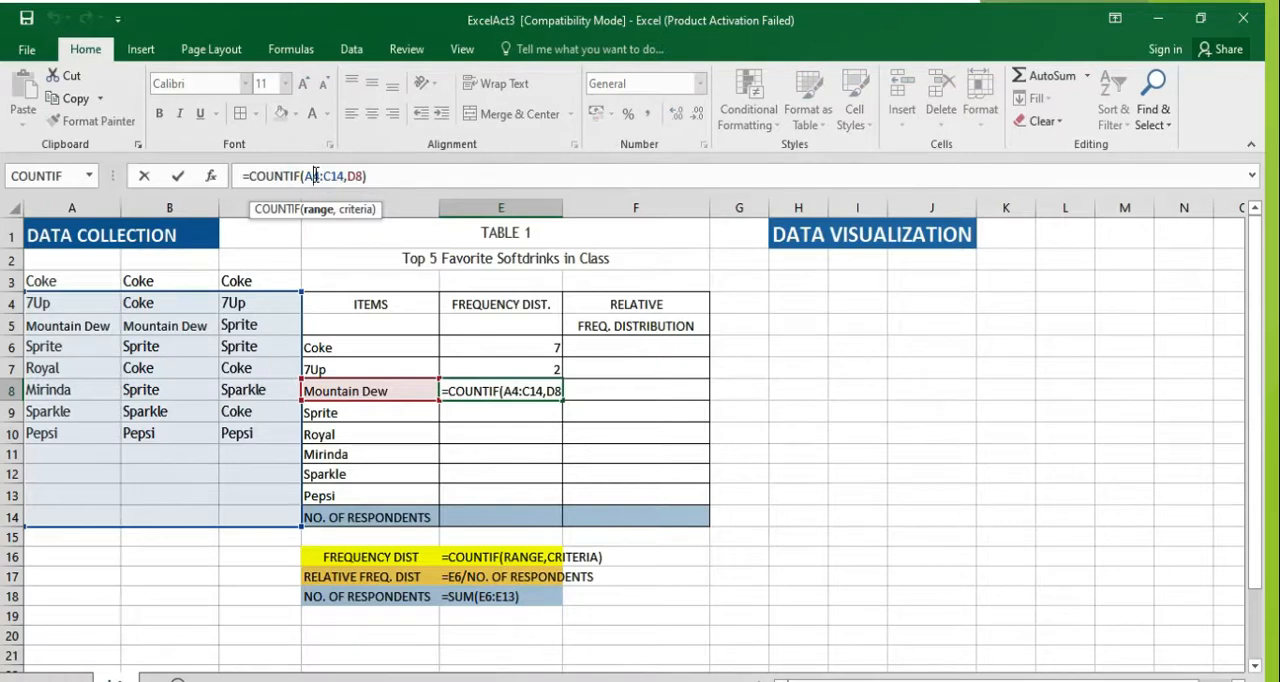
key(Delete)
text(3)
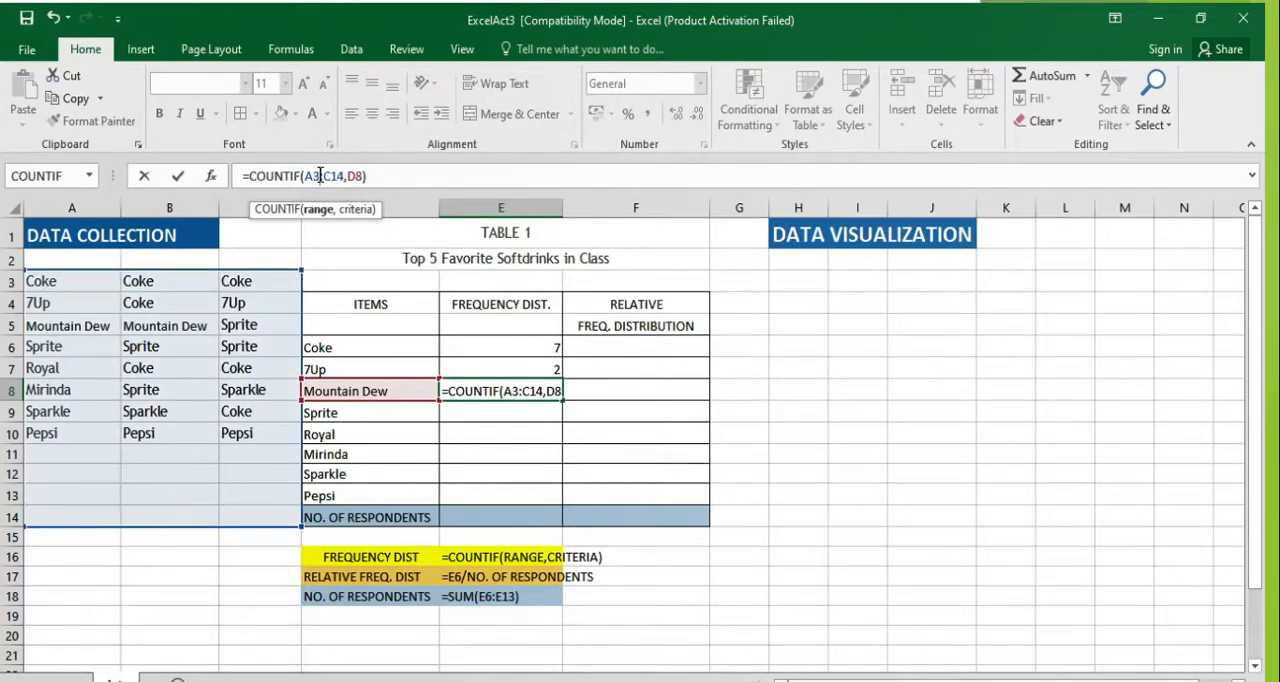
click(334, 175)
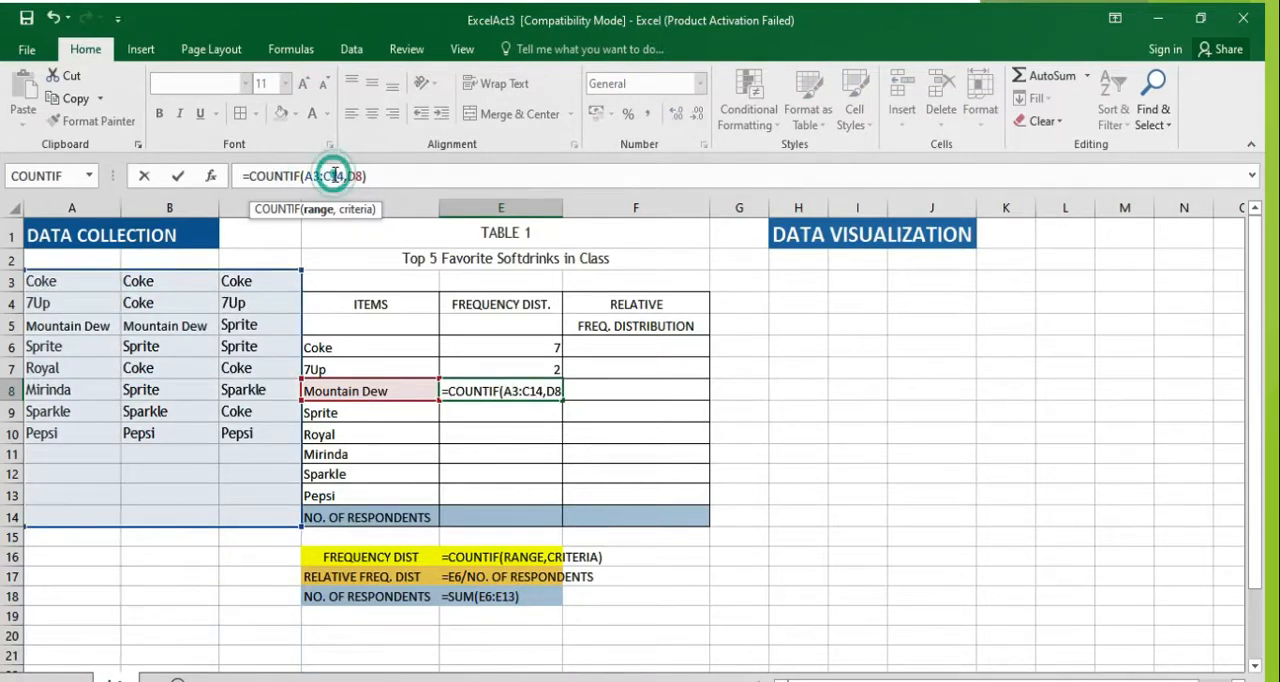
click(344, 176)
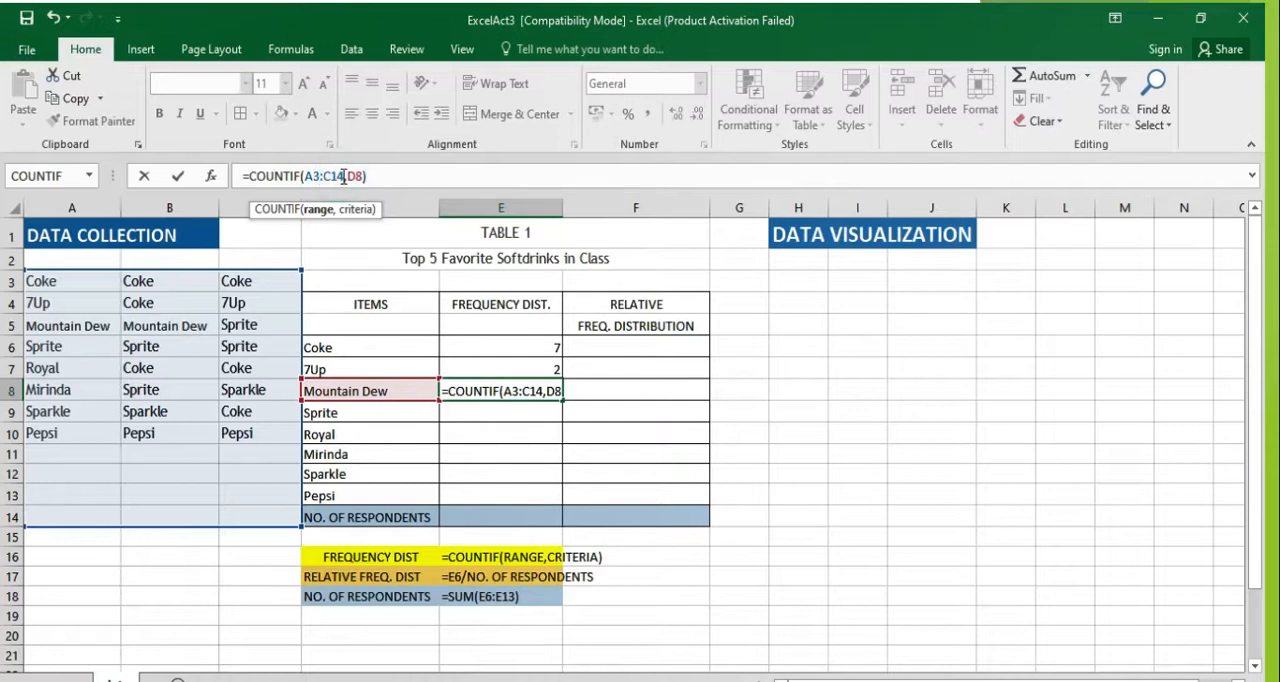
key(Return)
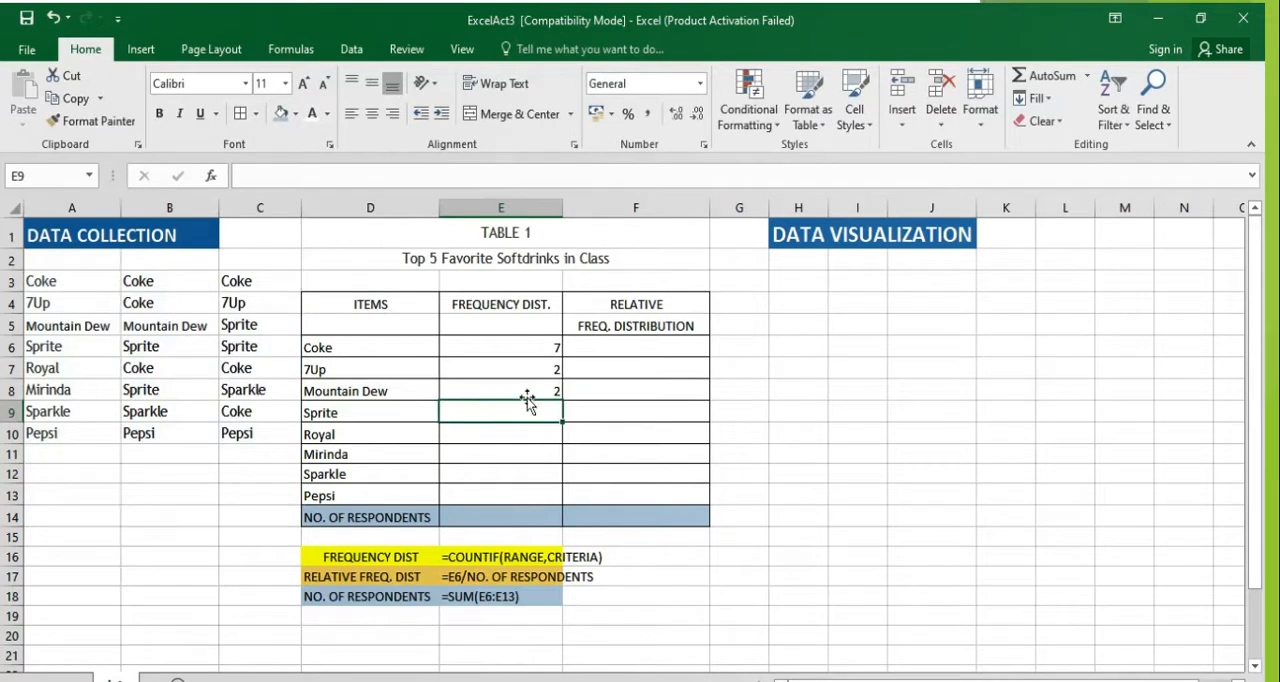
Step: Compare the COUNTIF formulas in the 7Up and Mountain Dew frequency cells
click(531, 391)
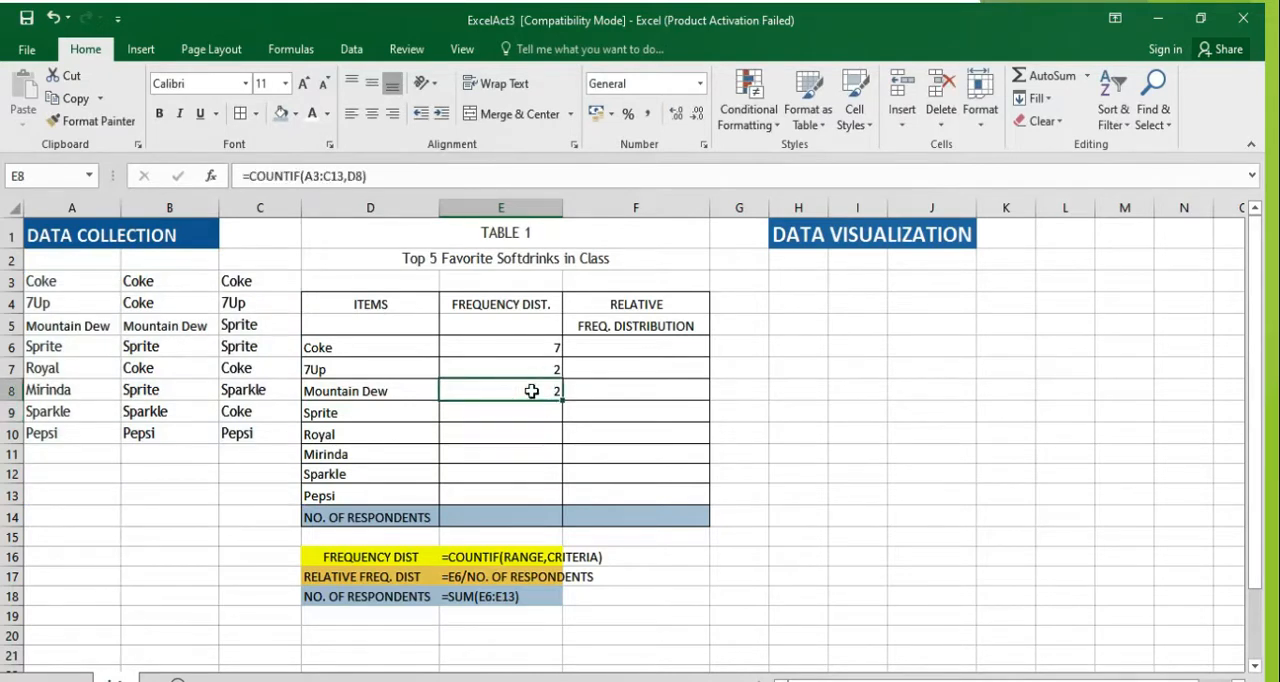
click(538, 368)
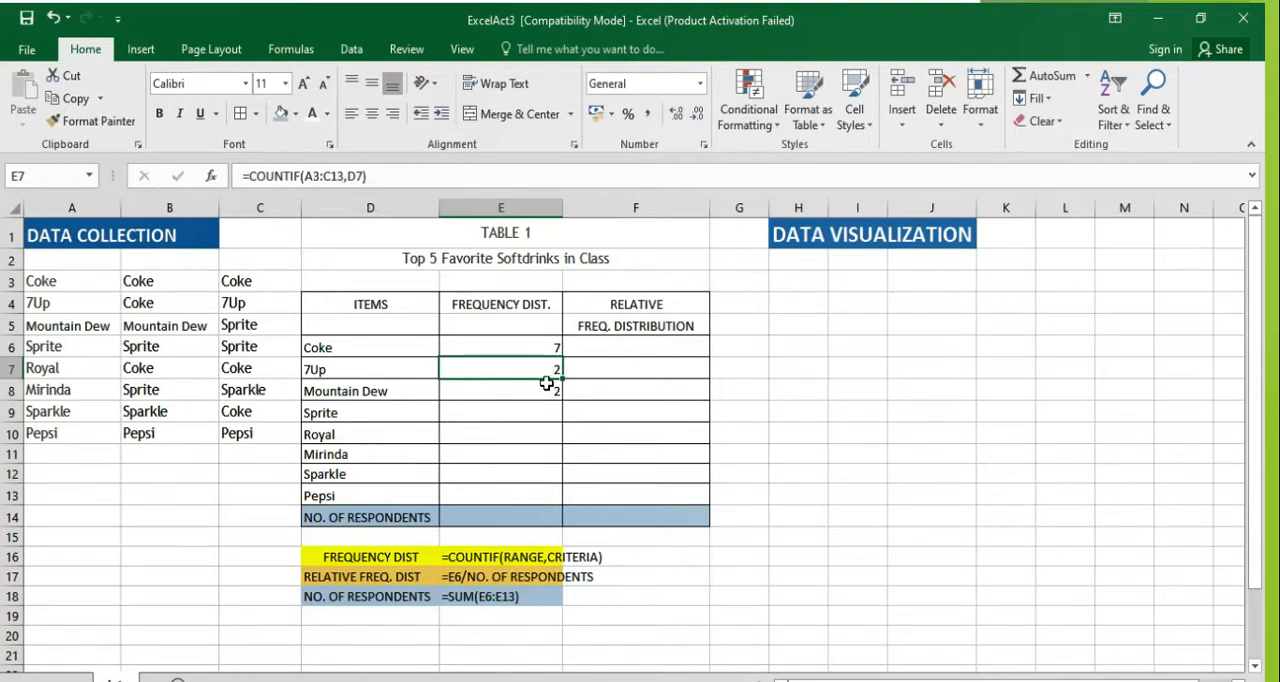
click(549, 391)
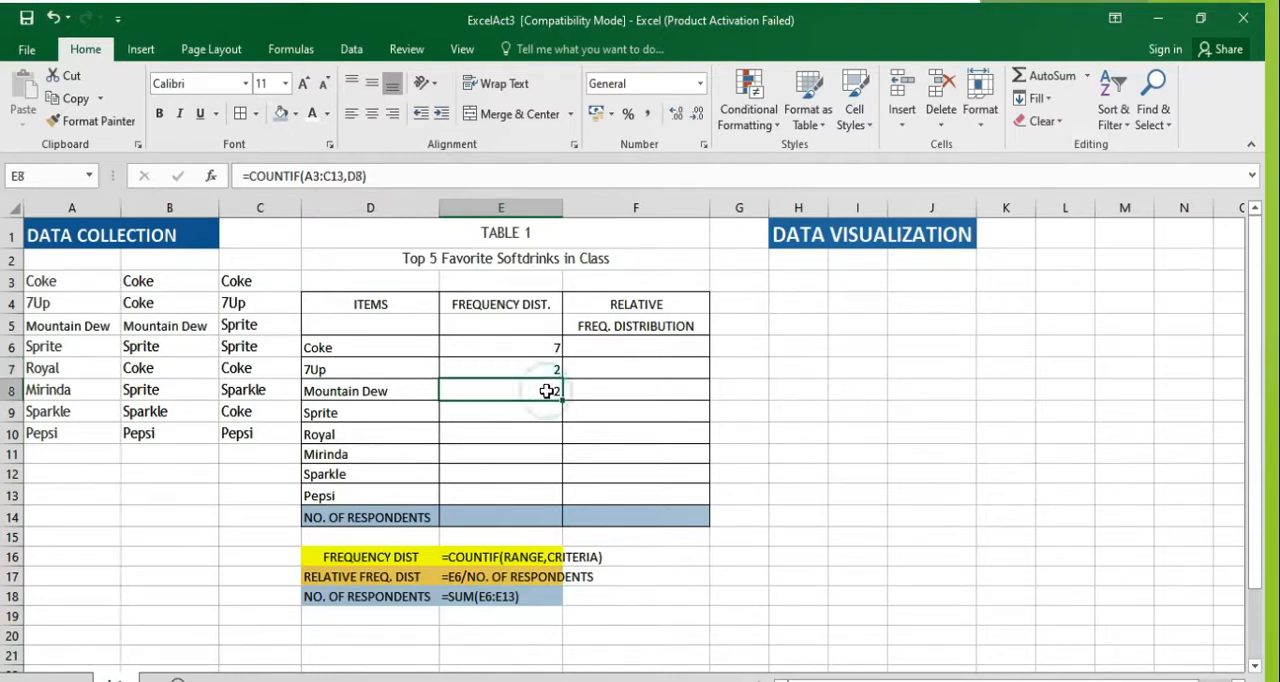
Step: Lock the rows of the range in Mountain Dew's formula in E8, making it =COUNTIF(A$3:C$13,D8)
click(313, 176)
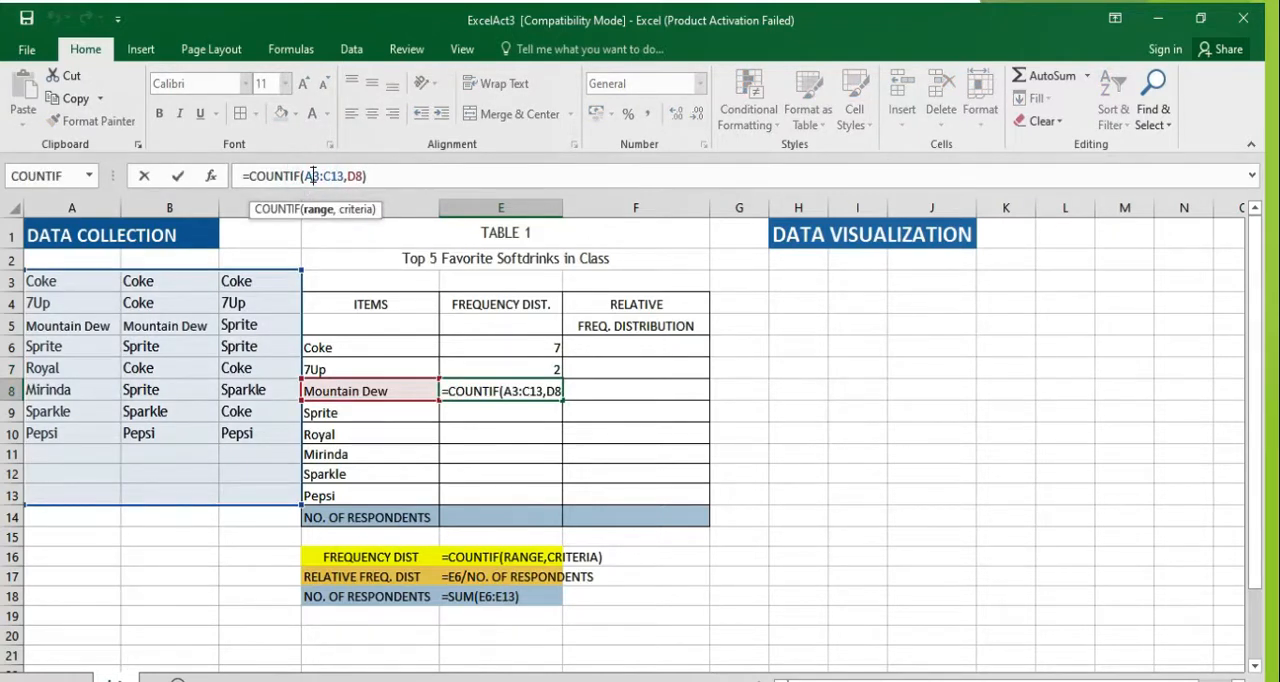
text($)
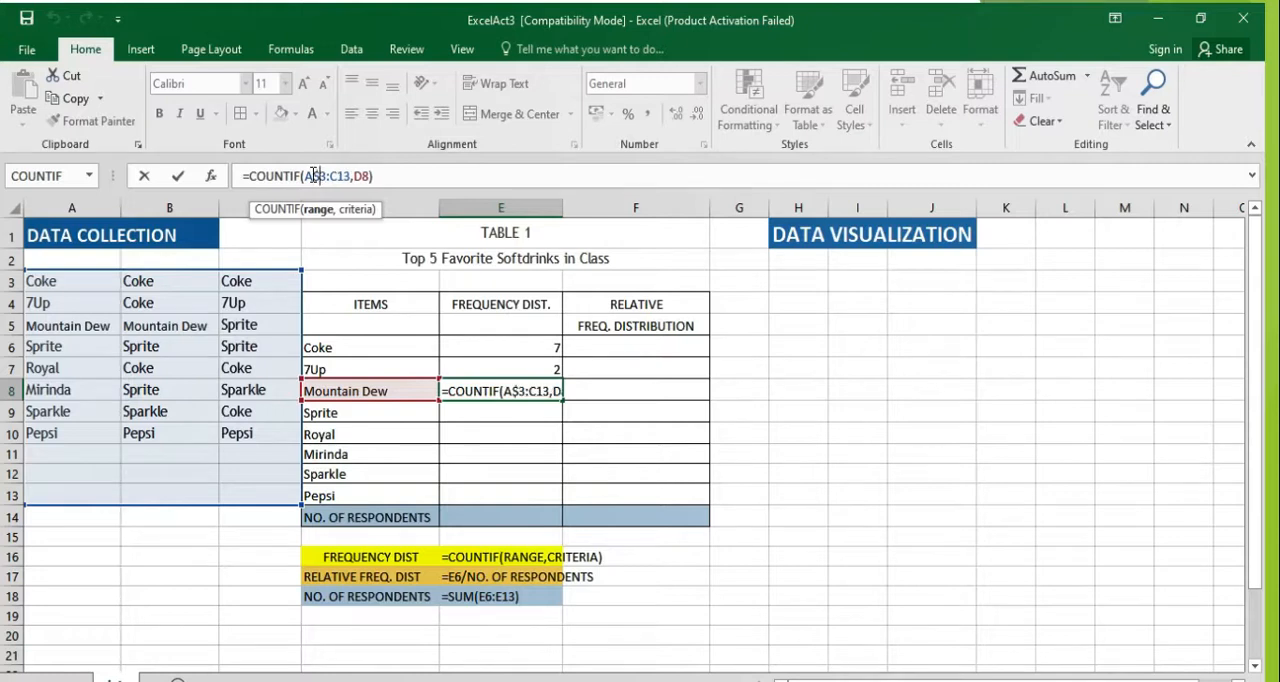
click(338, 176)
text($)
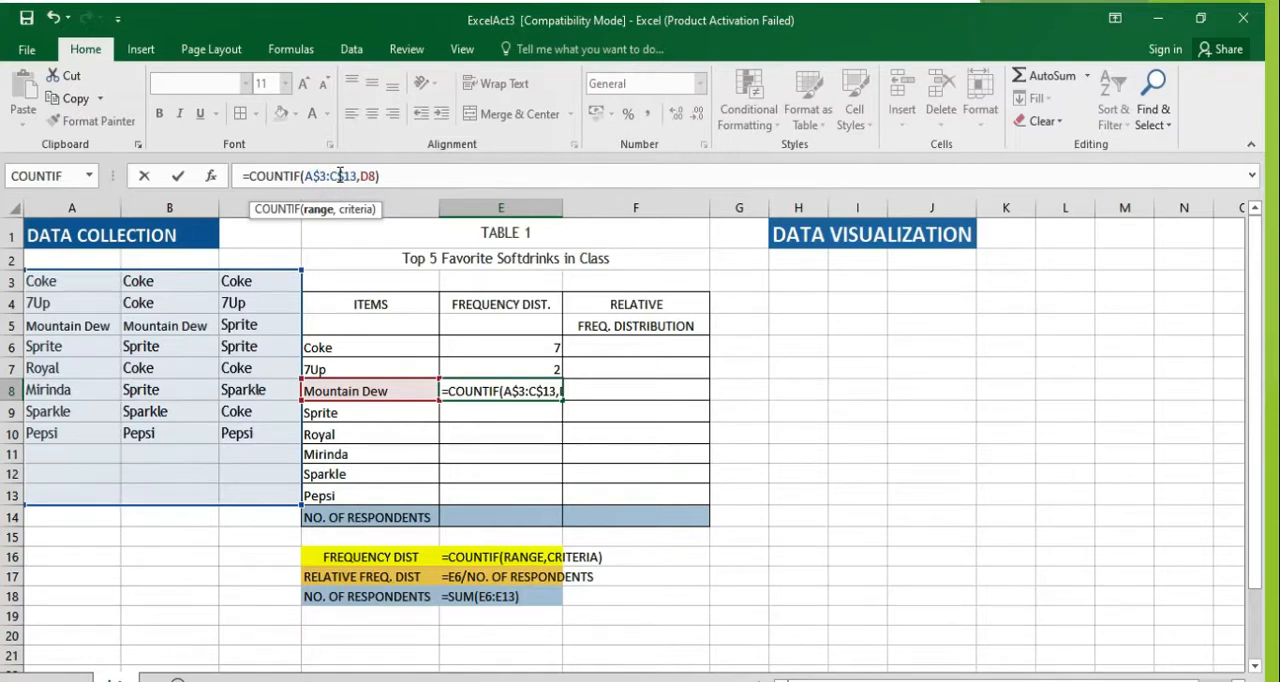
key(Return)
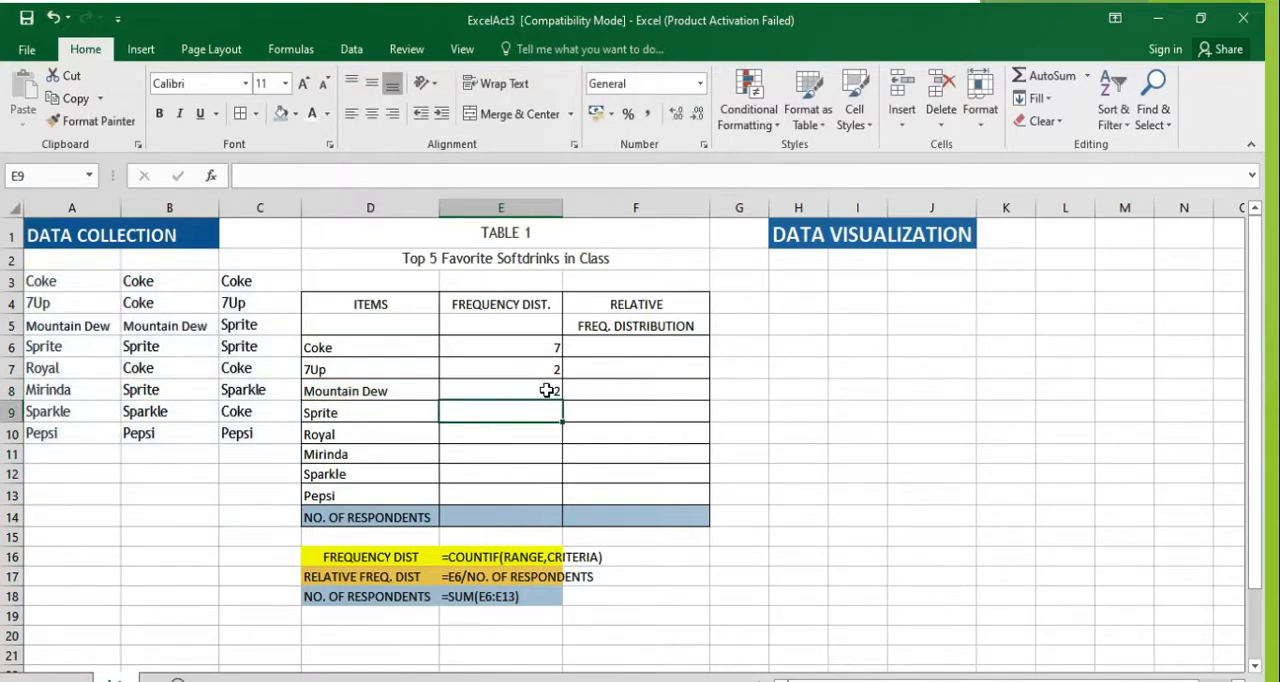
Step: Fill the Mountain Dew COUNTIF formula down through E13 to count Sprite, Royal, Mirinda, Sparkle and Pepsi
click(547, 390)
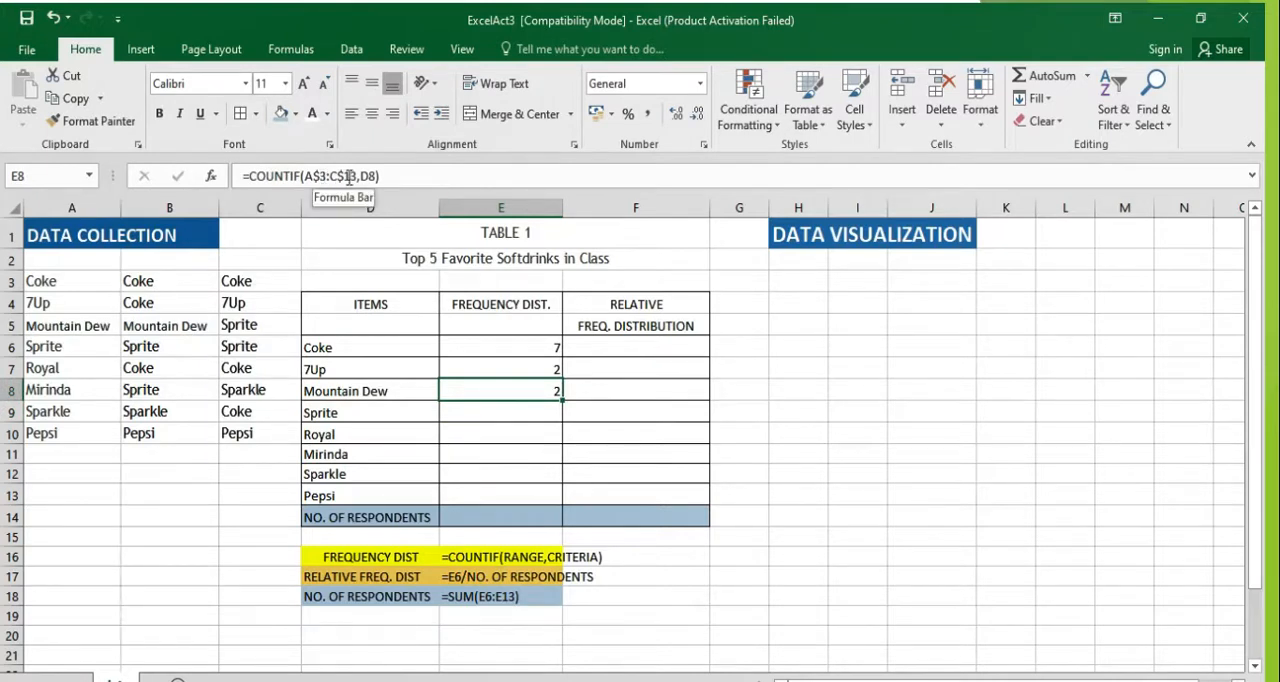
drag(560, 399, 561, 443)
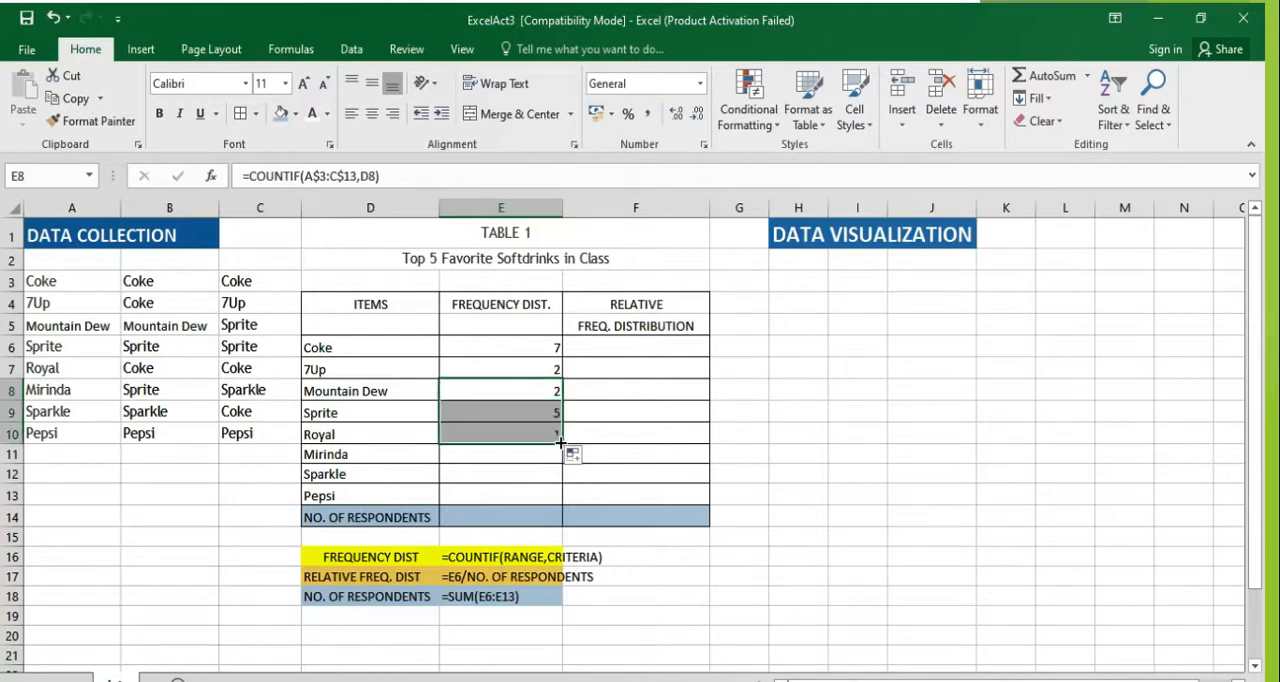
click(534, 409)
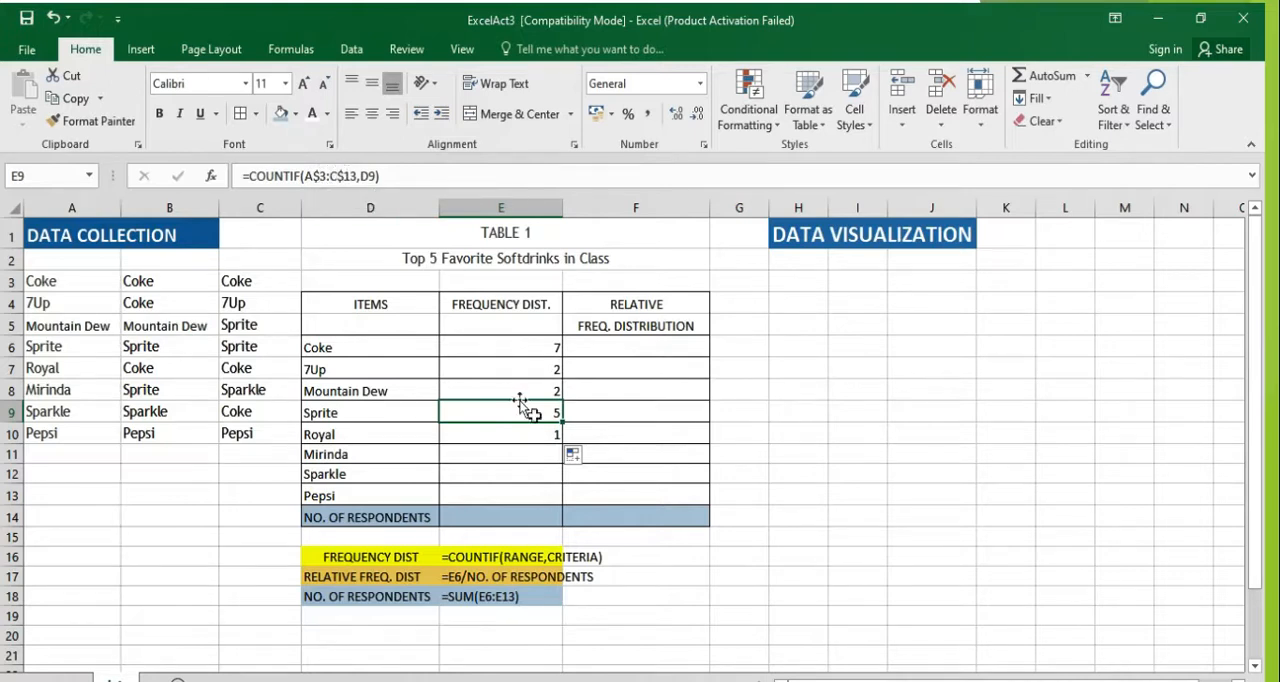
click(556, 433)
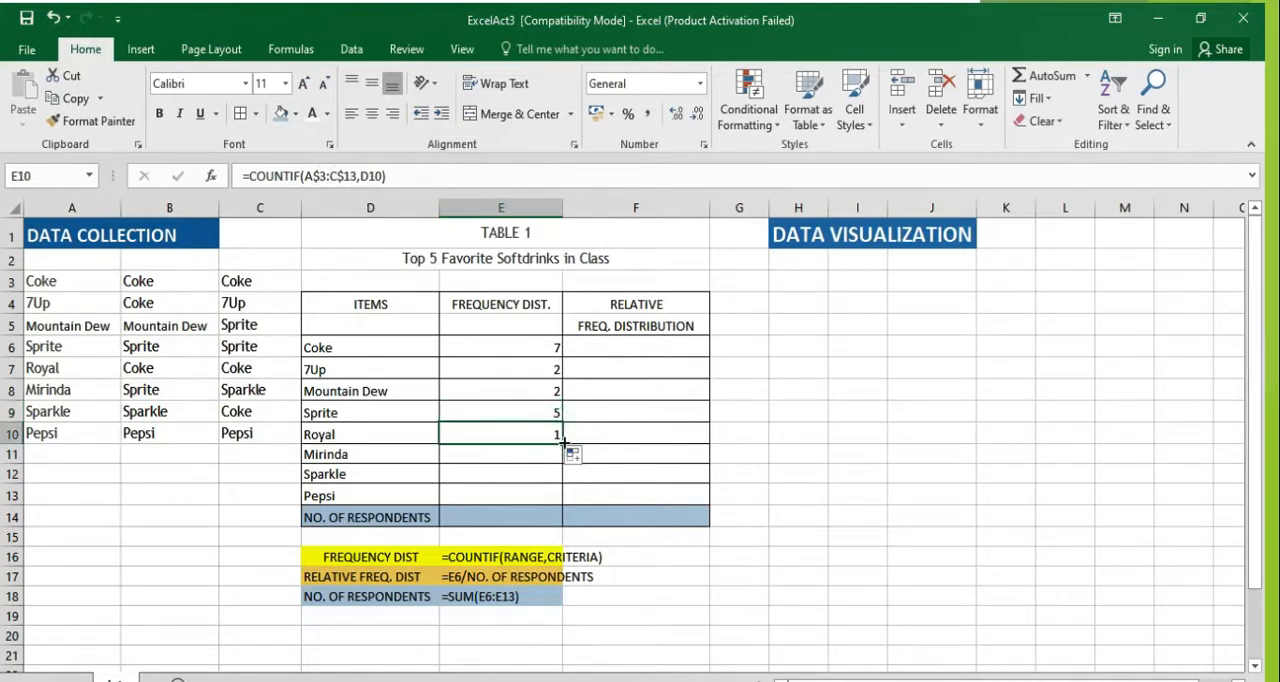
mouse_move(562, 508)
mouse_down()
mouse_move(551, 434)
mouse_move(558, 499)
mouse_up()
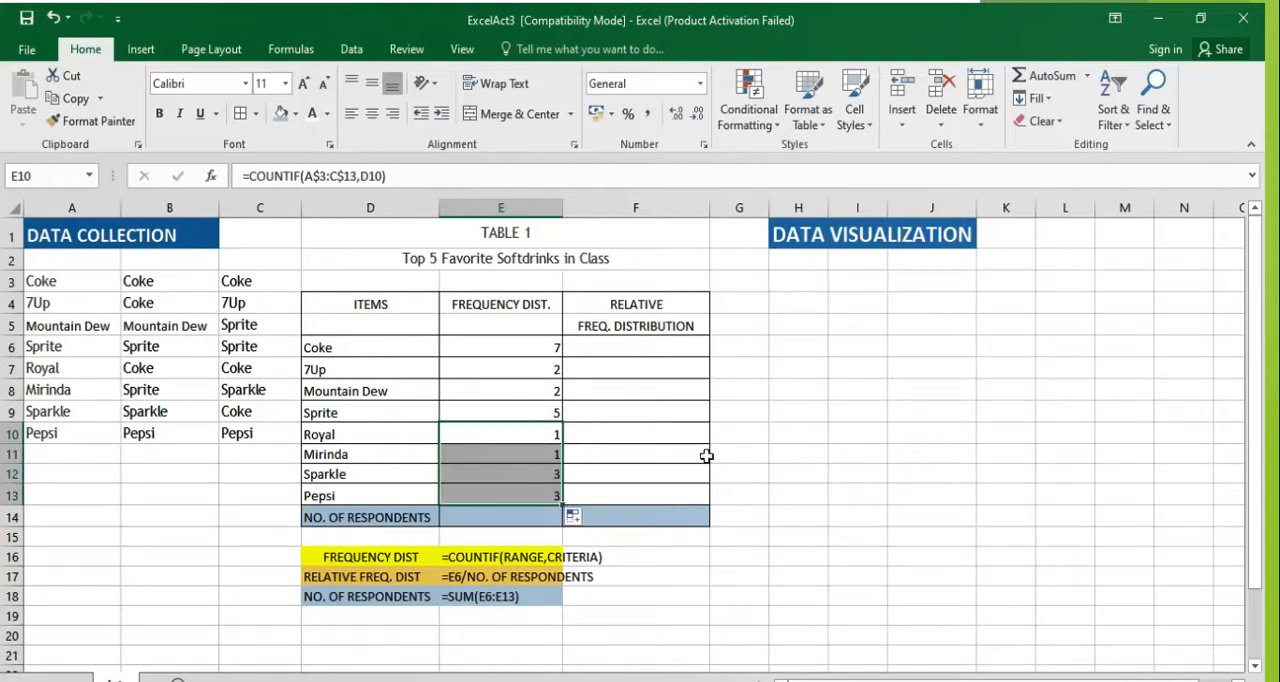
Step: Total the frequencies E6:E13 with AutoSum in the number of respondents cell E14
click(533, 517)
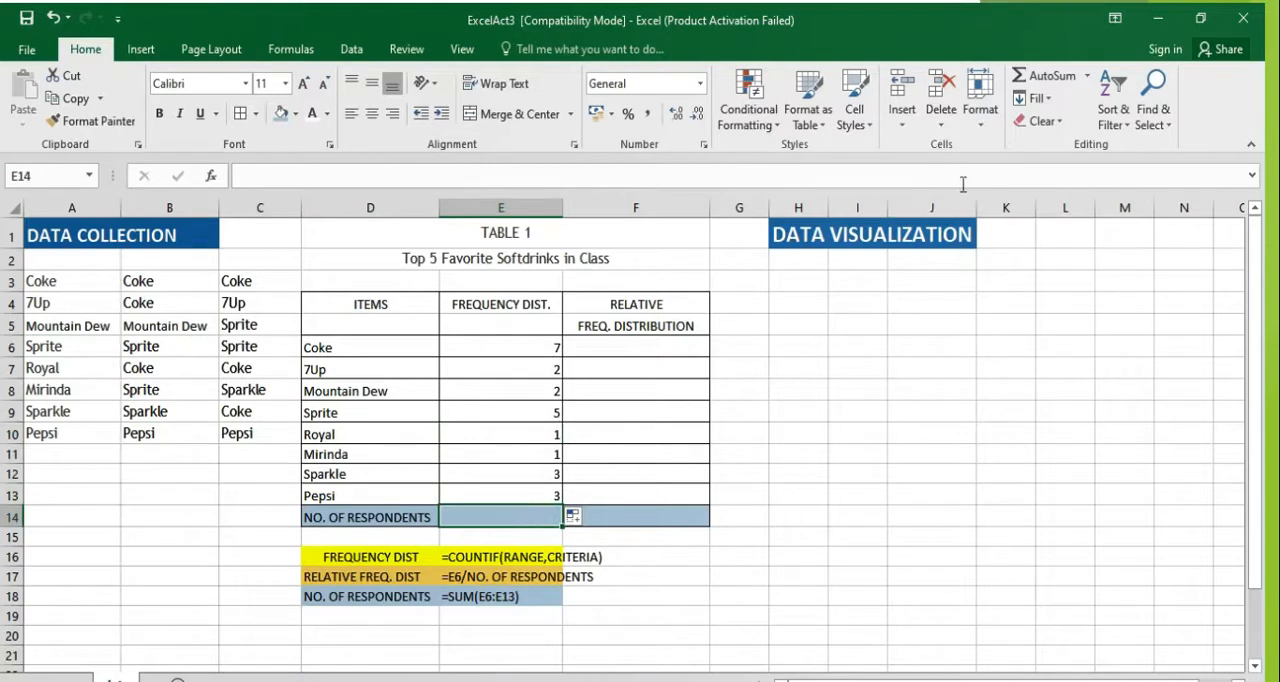
click(1035, 86)
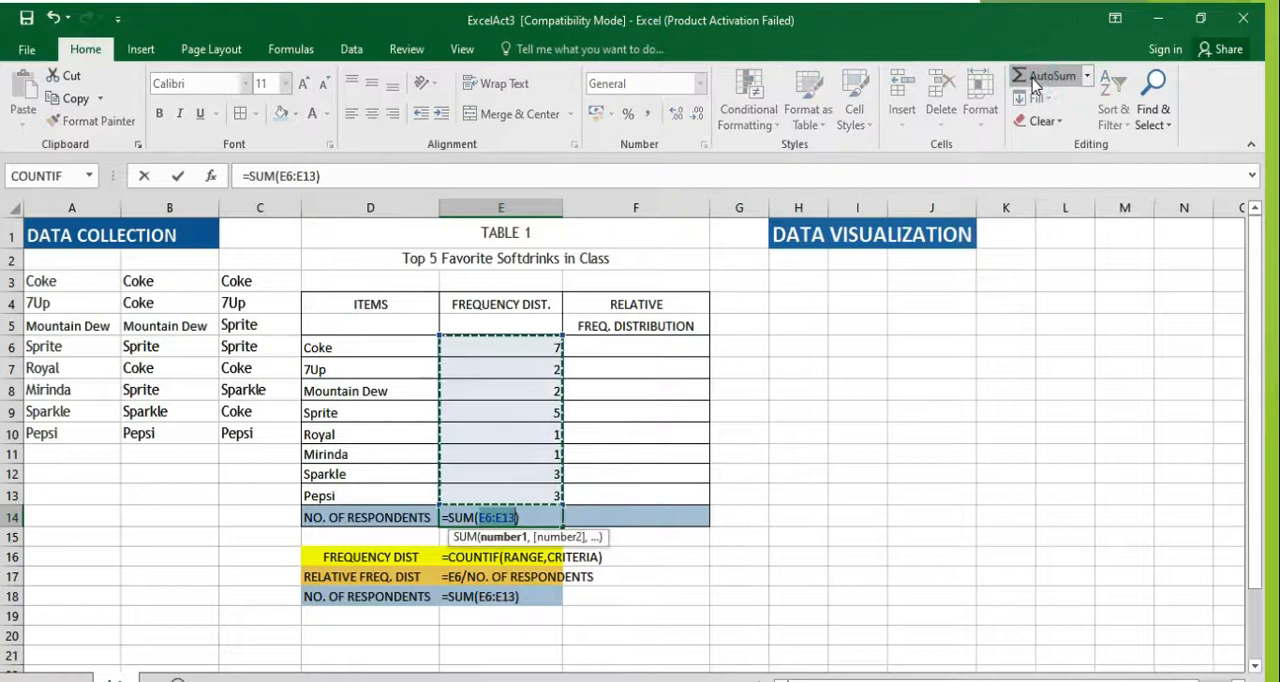
key(Return)
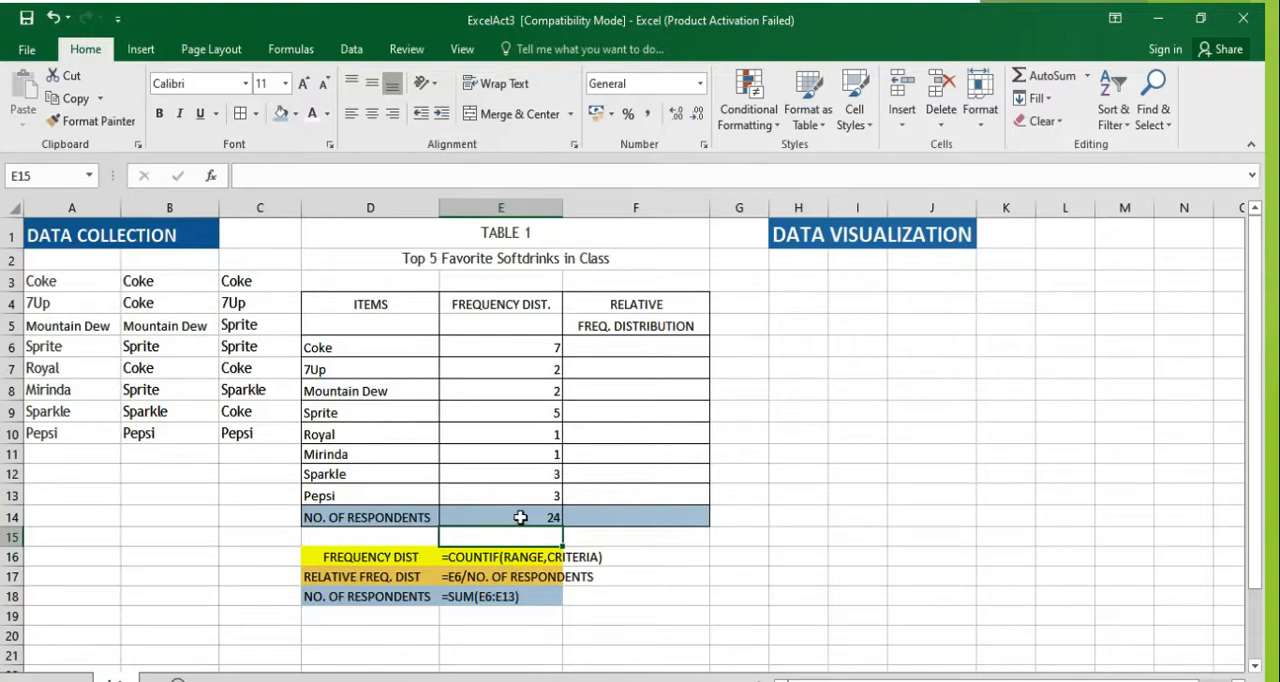
Step: Enter =E6/24 in F6 as Coke's relative frequency and fill the formula down to F13 for Pepsi
click(624, 350)
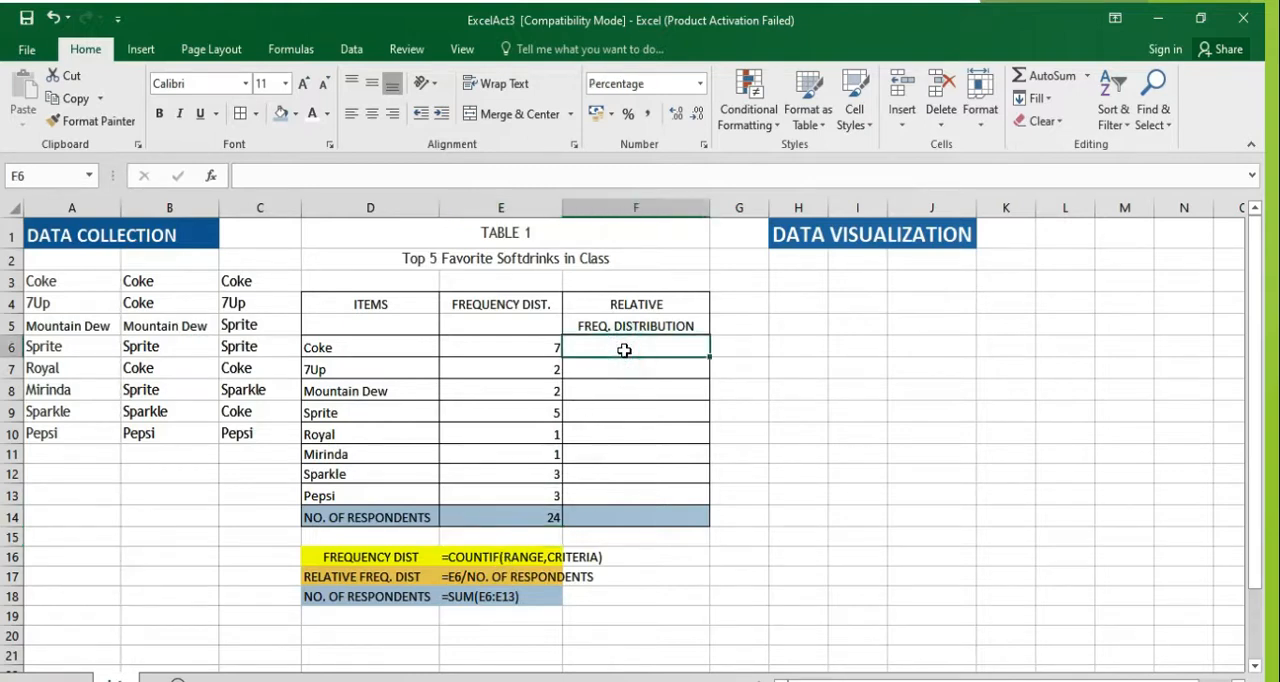
text(=)
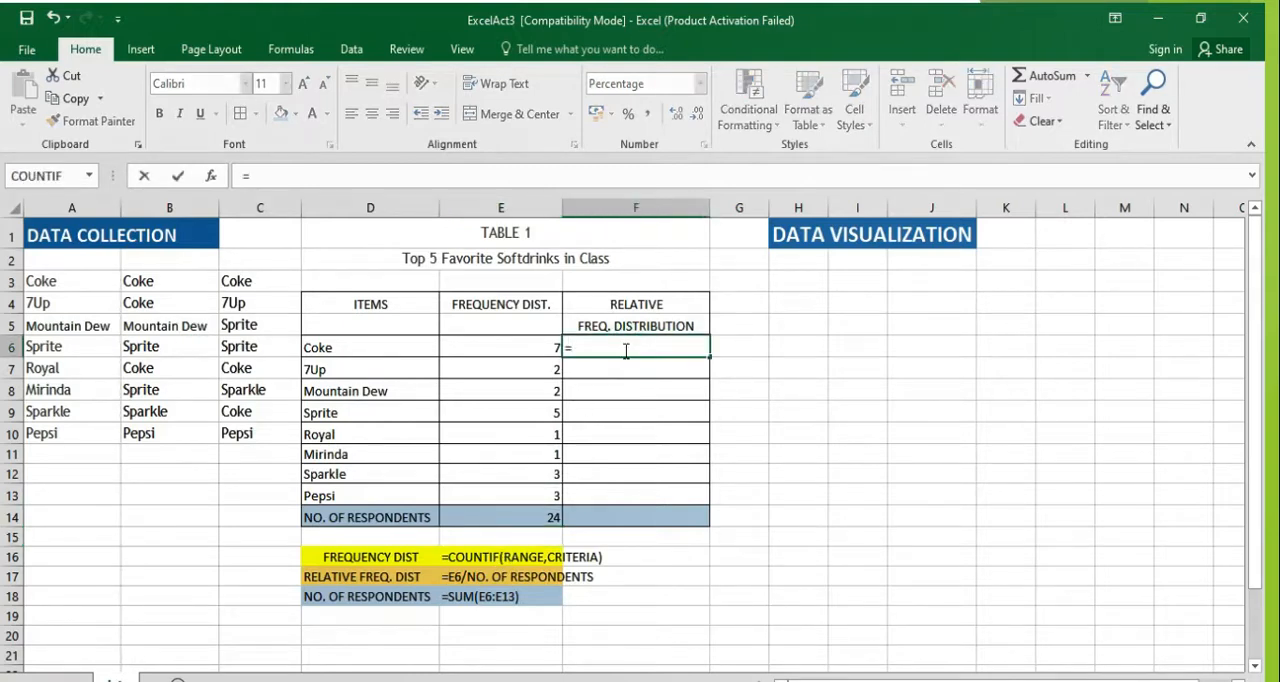
click(531, 348)
text(/24)
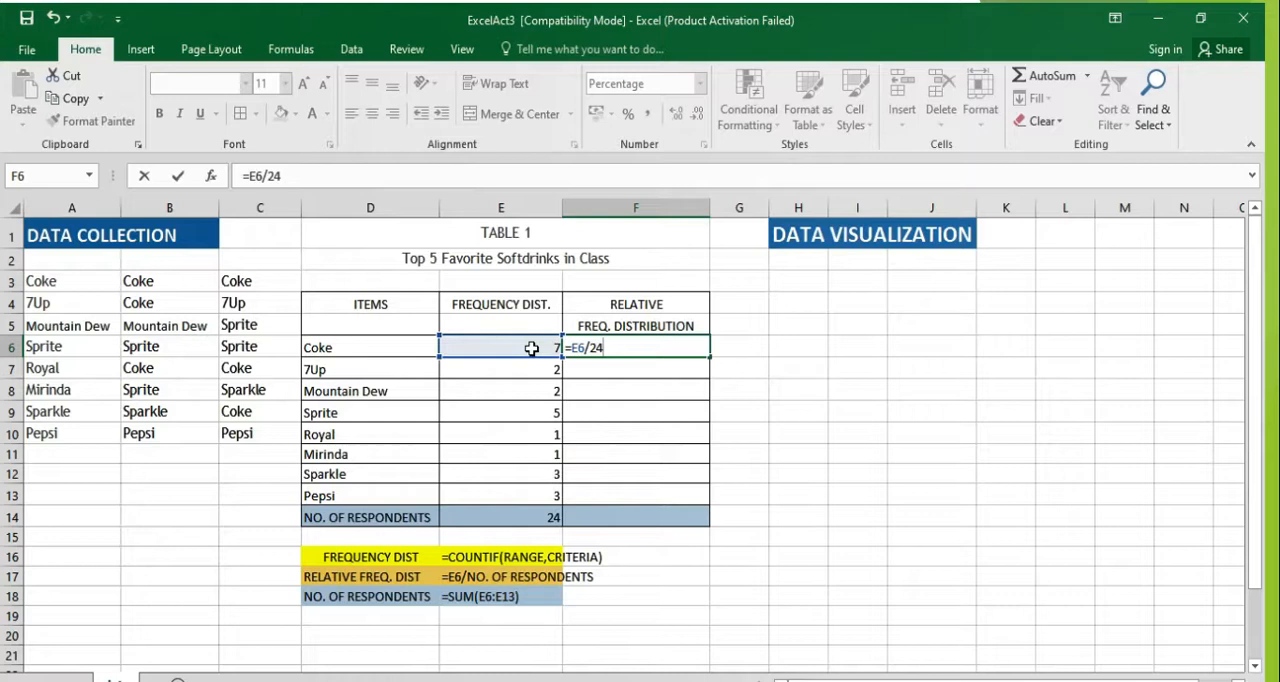
key(Return)
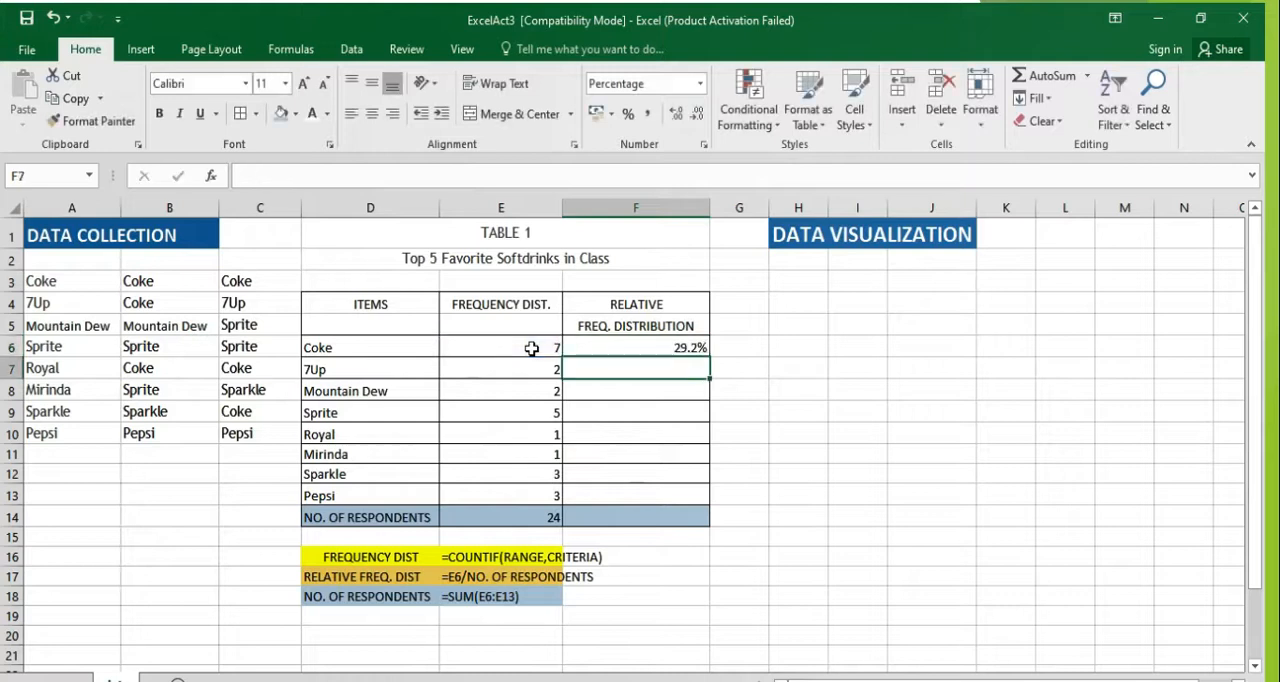
click(688, 343)
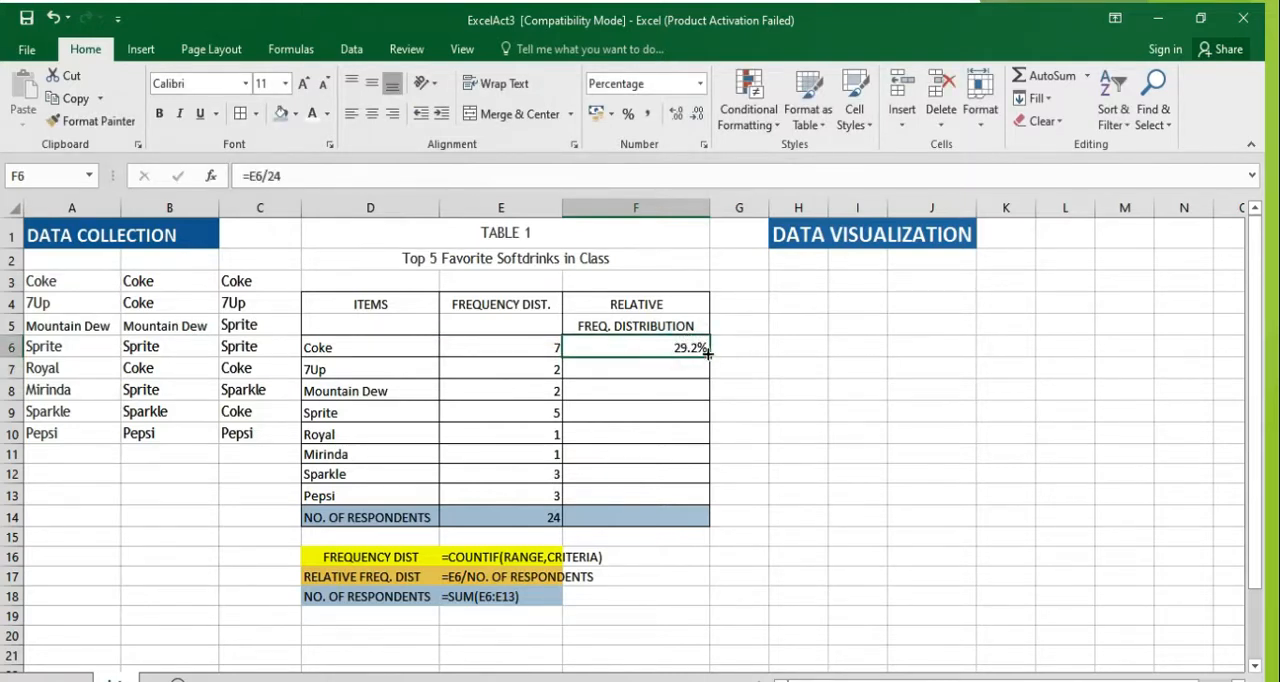
double_click(708, 357)
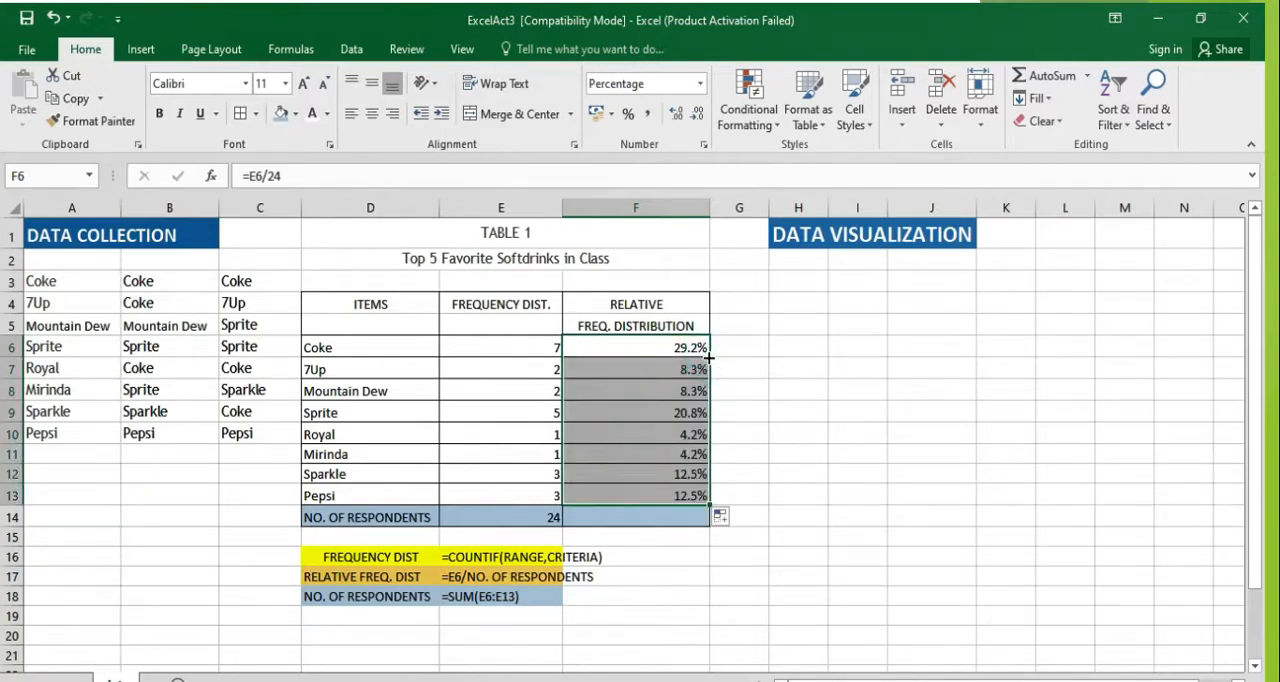
Step: Switch the relative frequencies in F6:F13 to General format and back to percentages with one decimal place
click(699, 86)
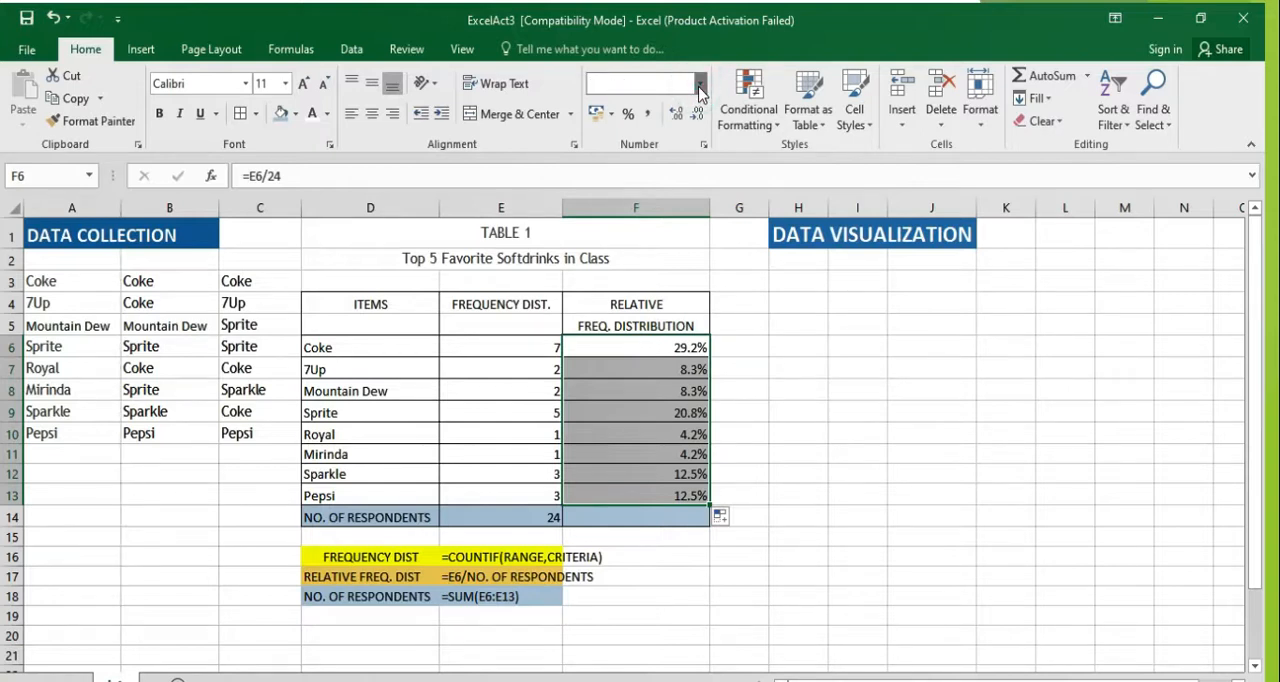
click(699, 88)
click(698, 86)
click(683, 122)
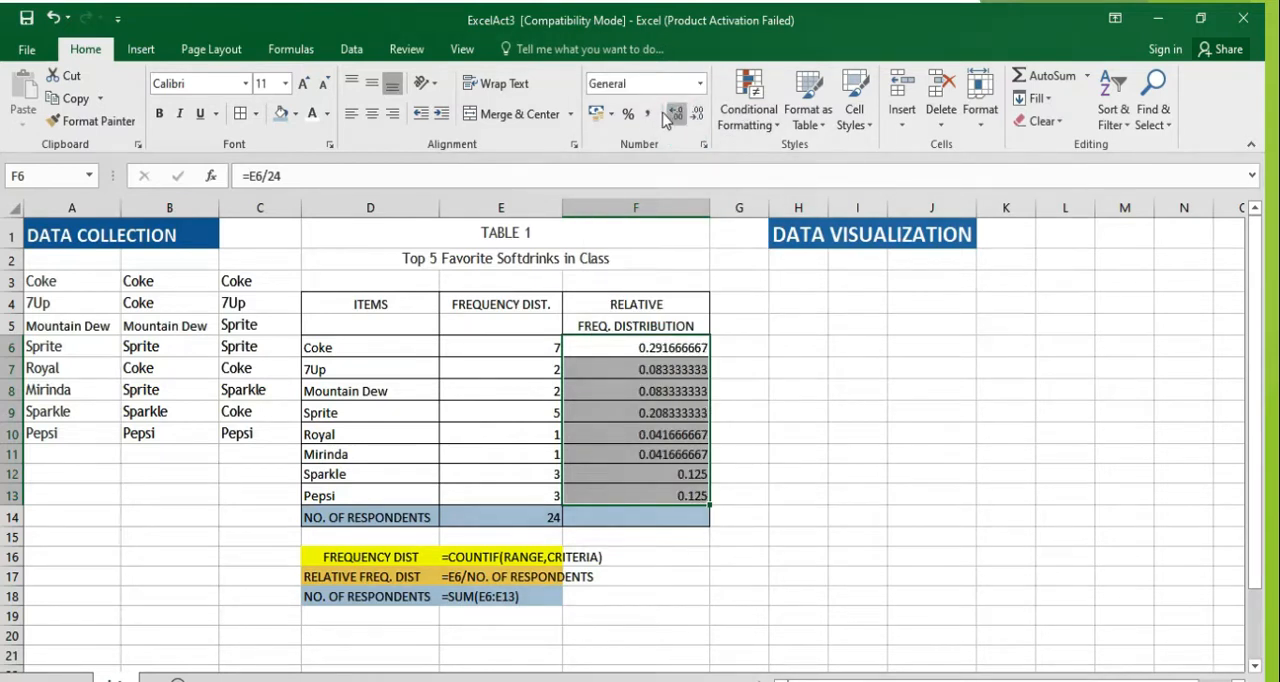
click(629, 117)
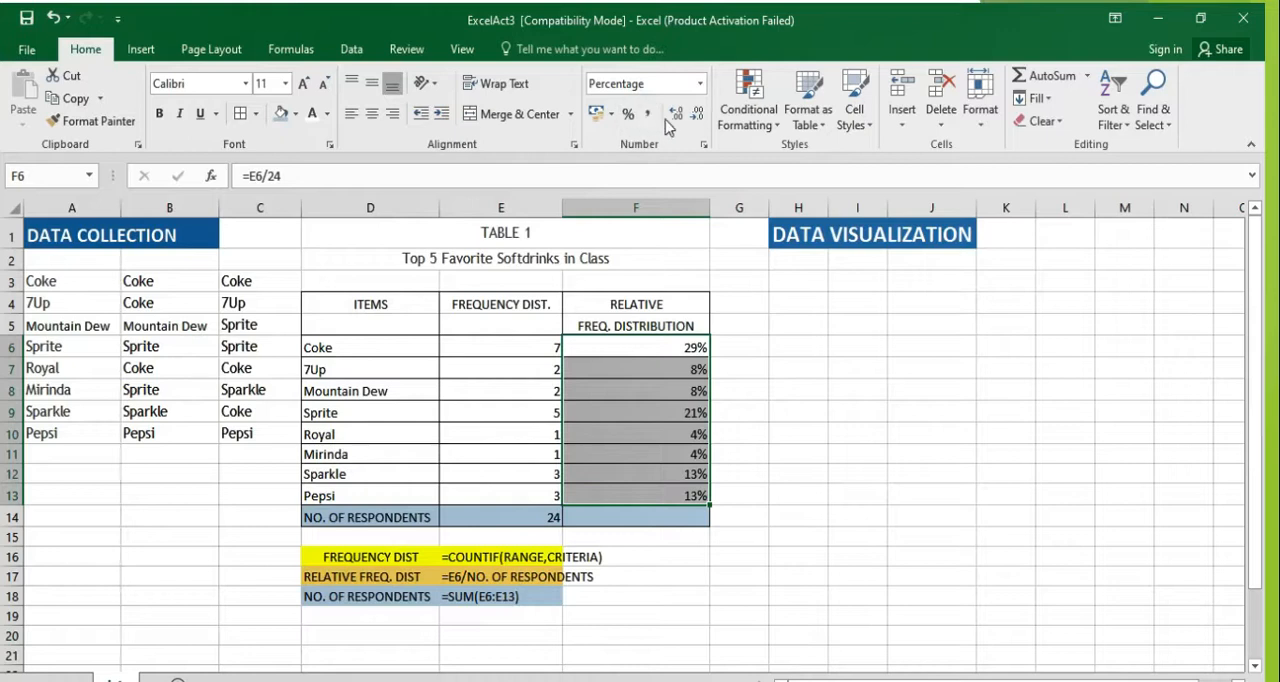
click(672, 120)
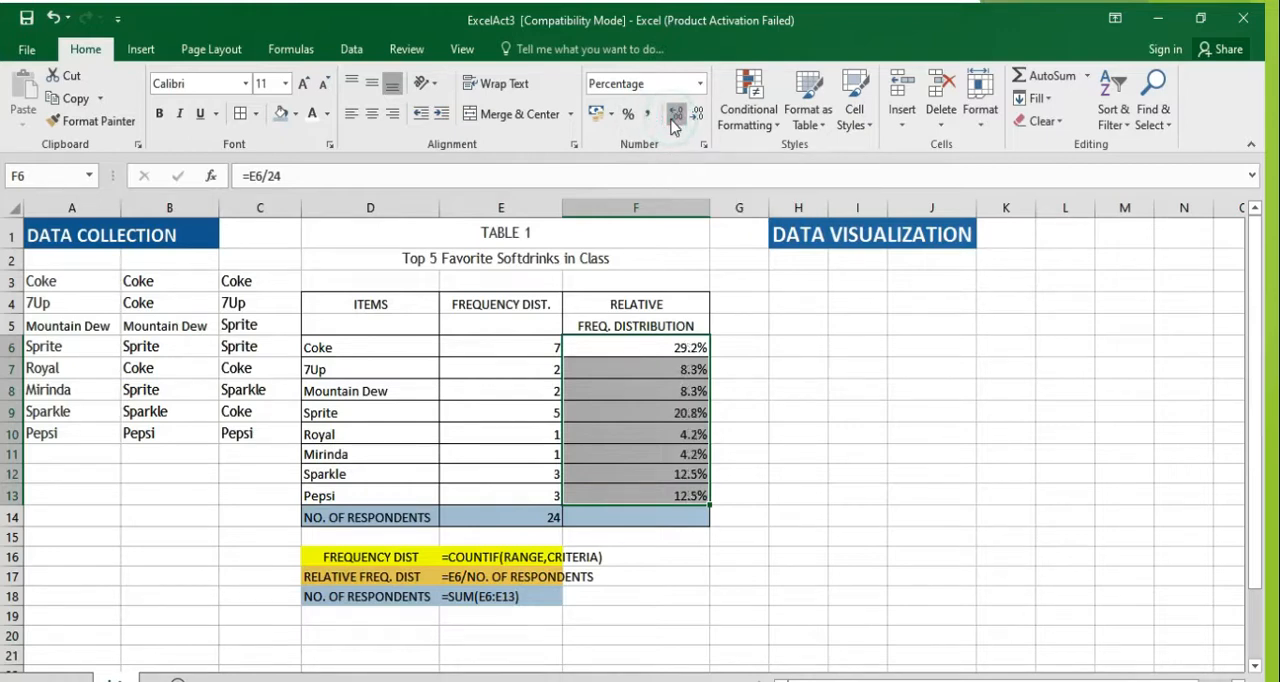
click(842, 388)
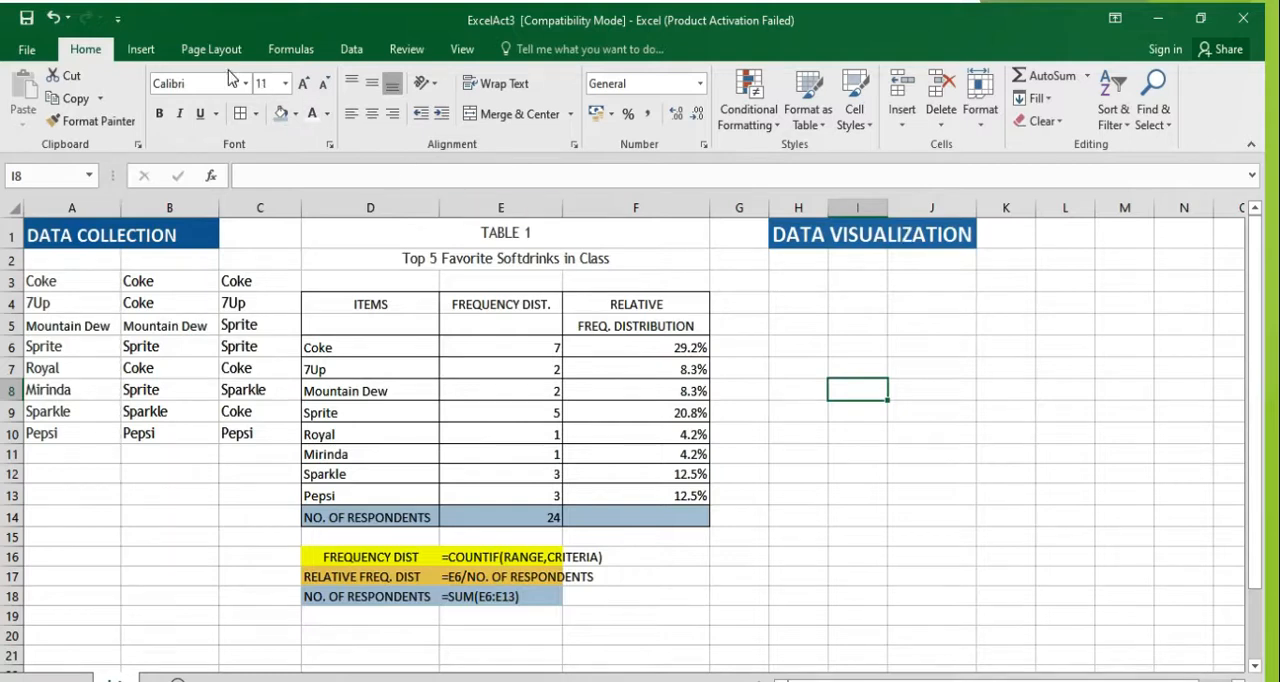
click(150, 52)
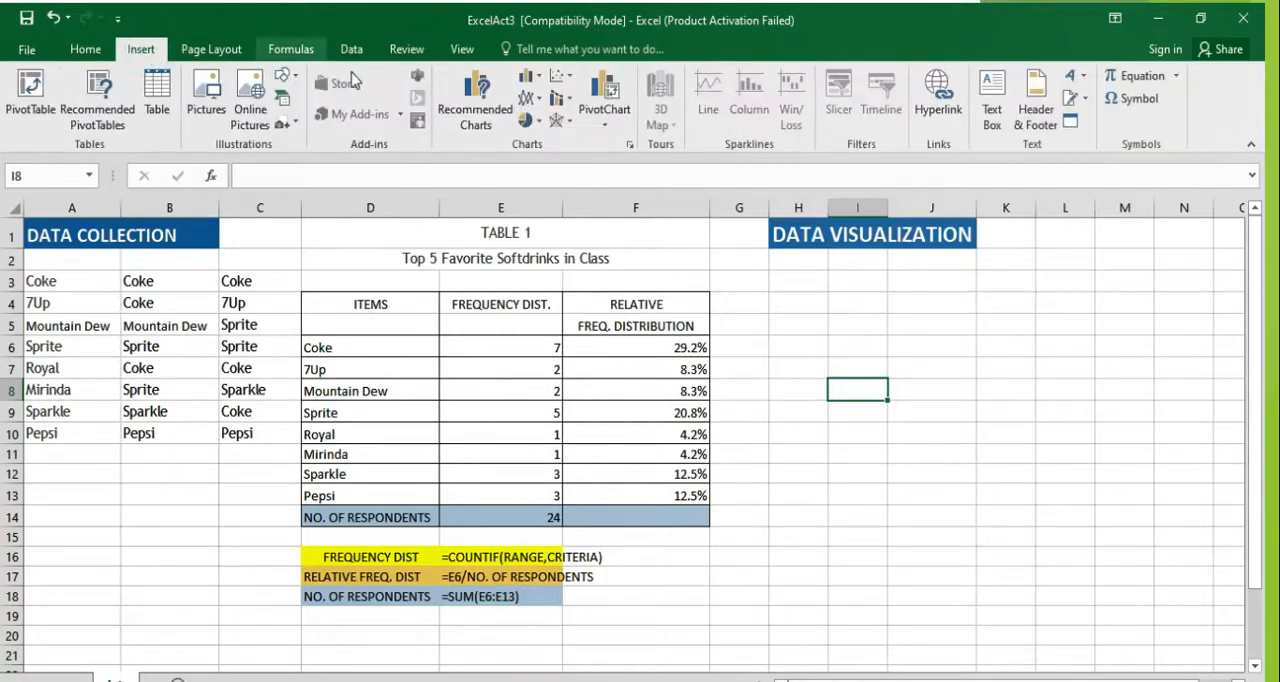
click(468, 98)
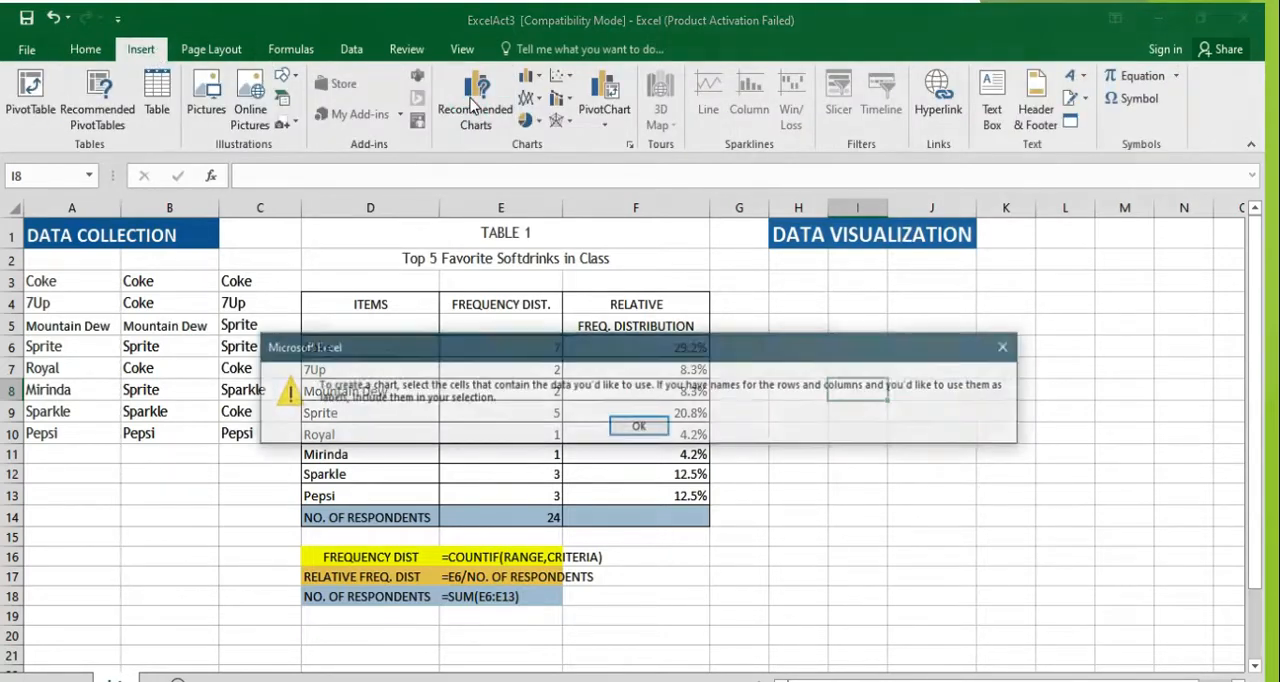
click(1012, 346)
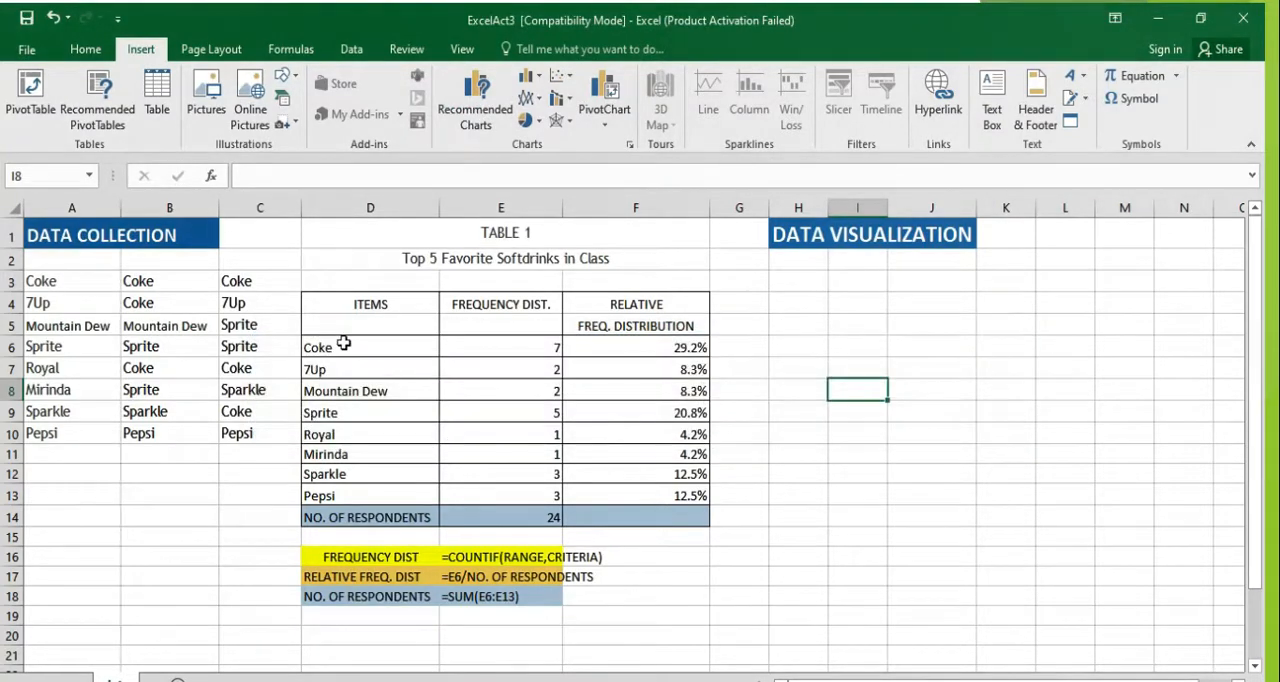
Step: Insert the recommended Clustered Column chart from the items and their frequencies in D6:E13
click(343, 344)
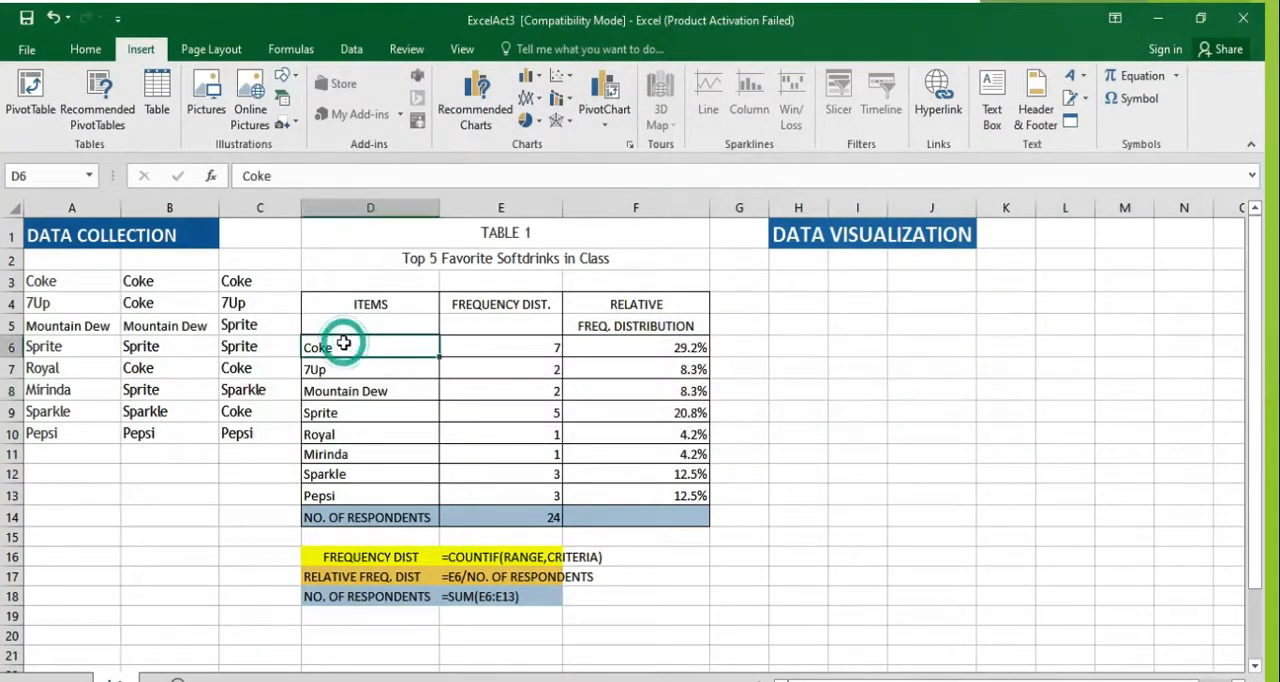
shift+click(540, 493)
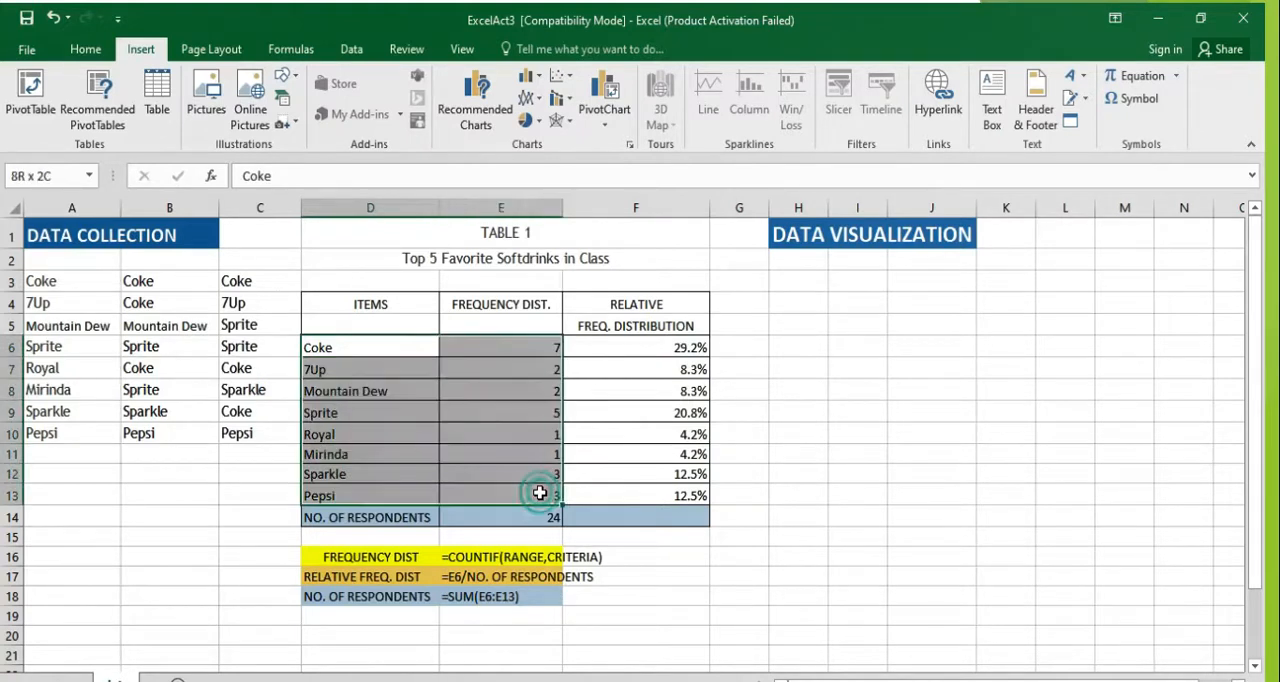
click(476, 104)
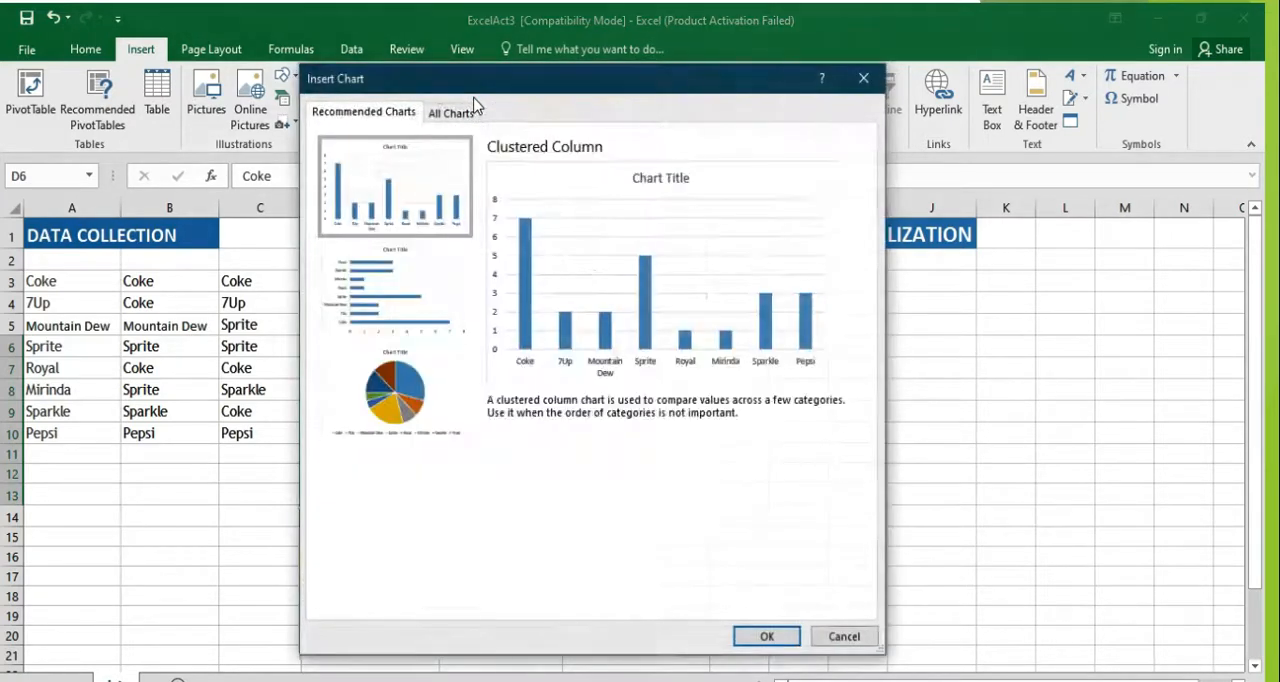
click(767, 637)
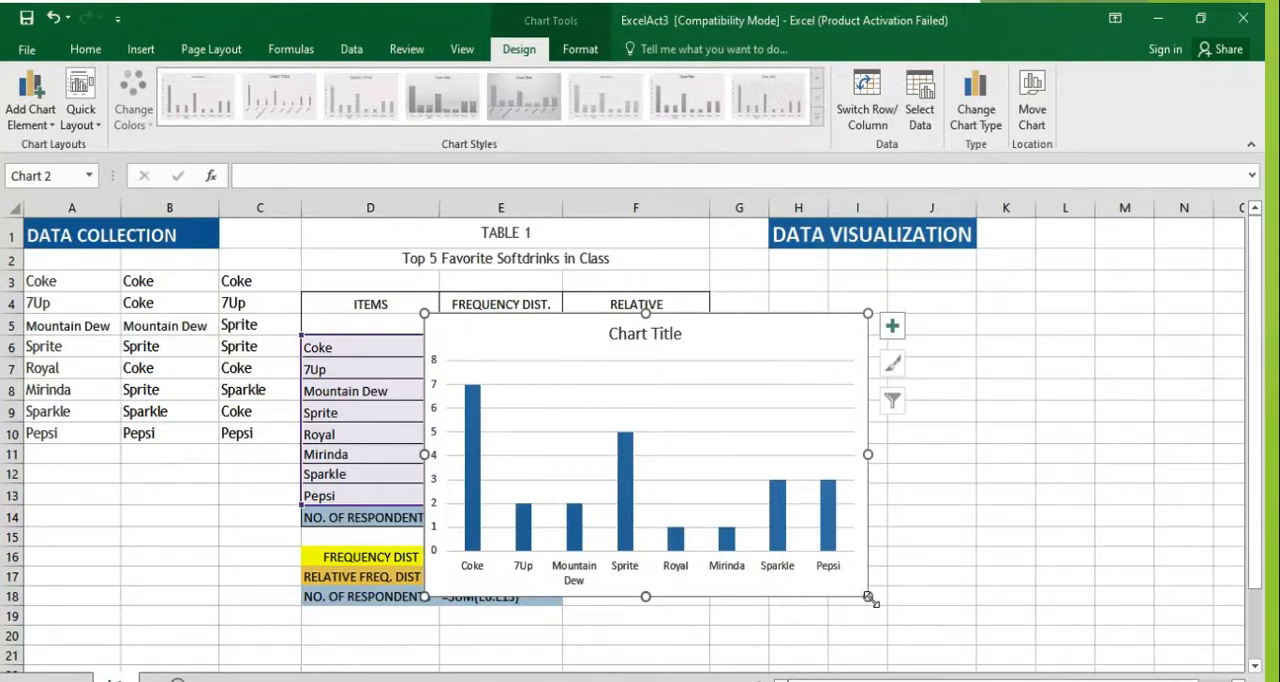
Step: Shrink the column chart and place it under the DATA VISUALIZATION heading, starting at column H, row 4
click(840, 582)
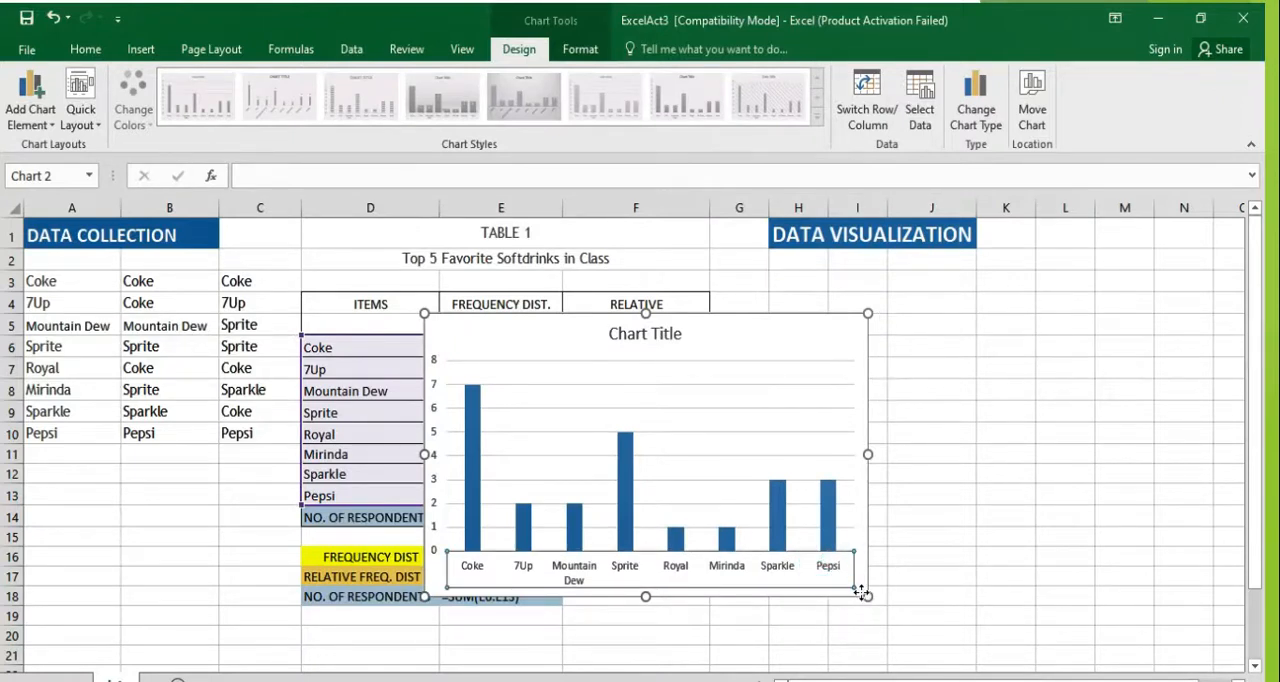
drag(869, 597, 751, 503)
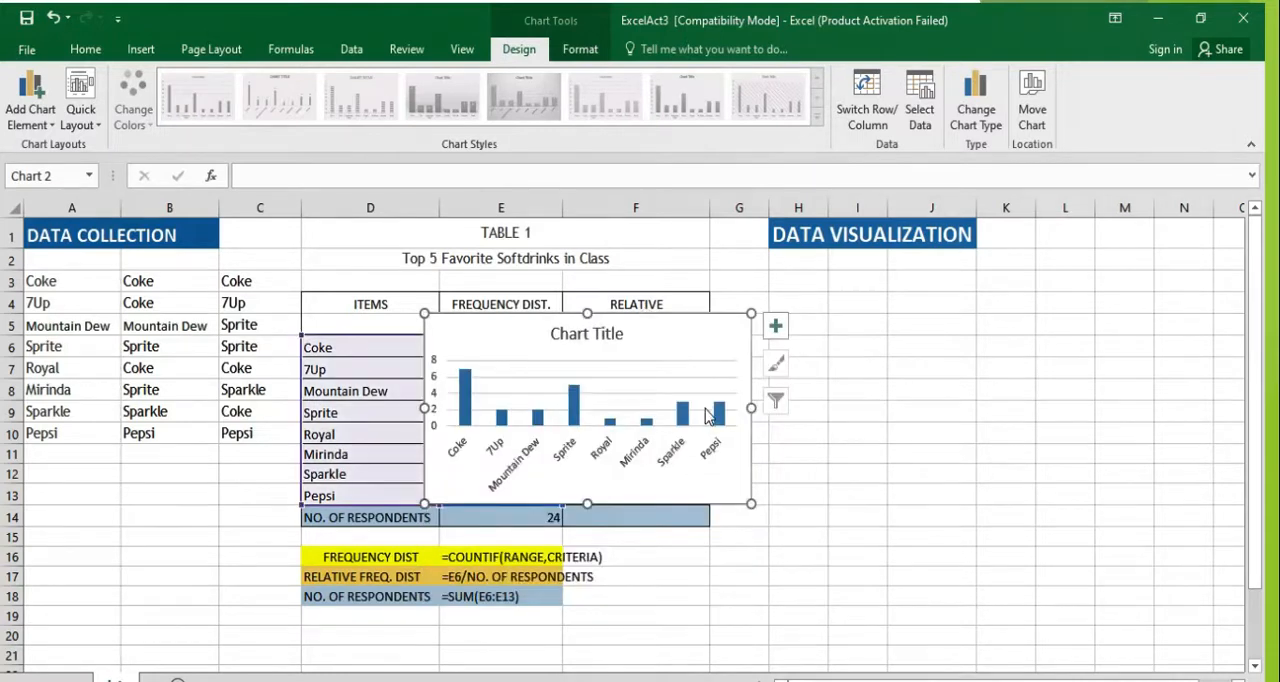
drag(680, 330, 1021, 307)
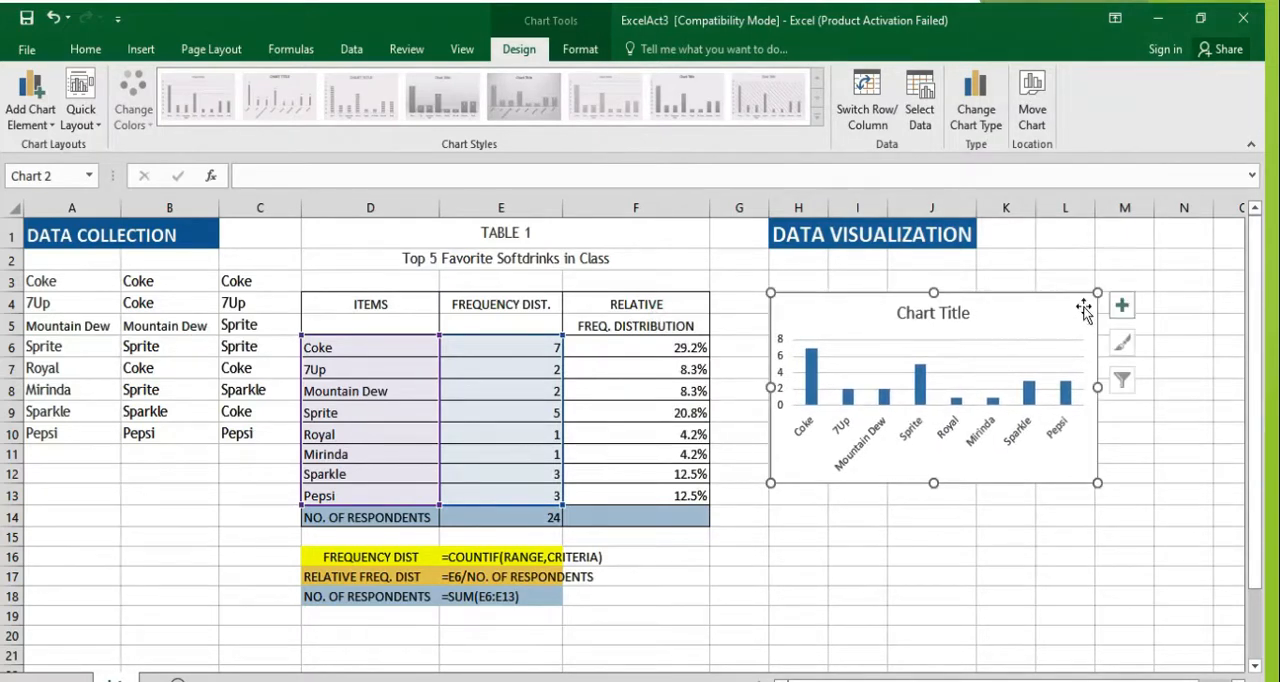
Step: Add axis titles to both axes of the column chart
click(1121, 308)
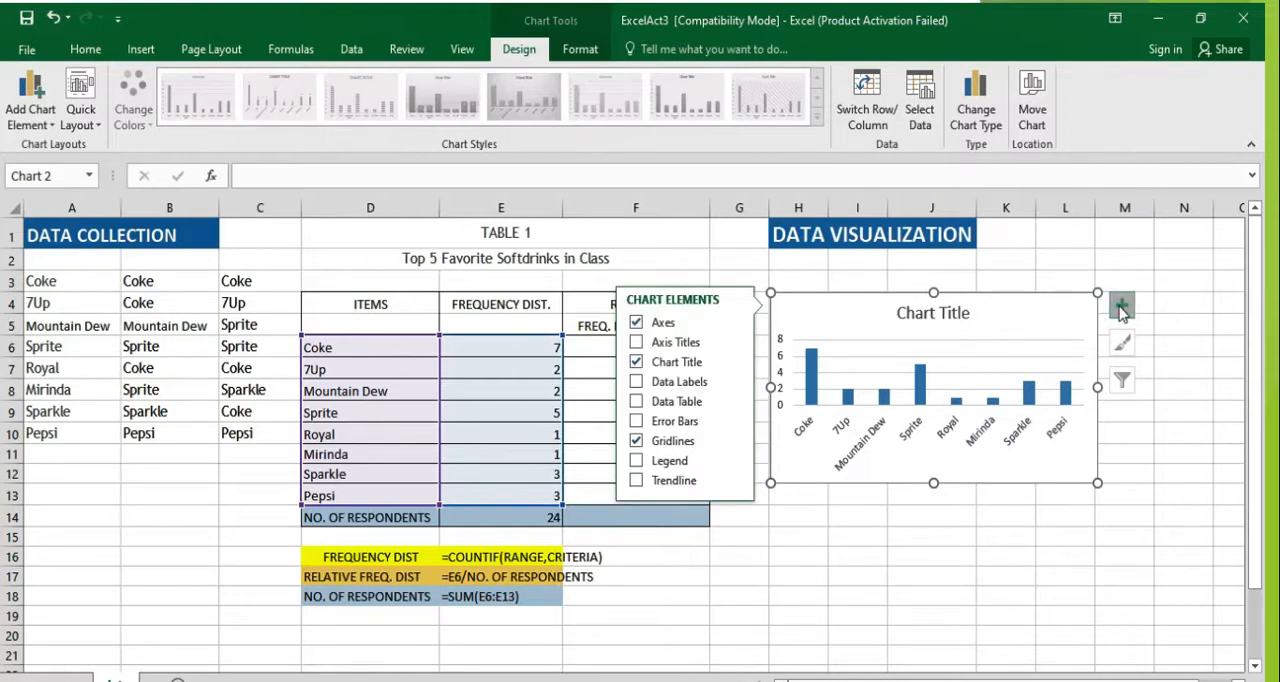
click(636, 343)
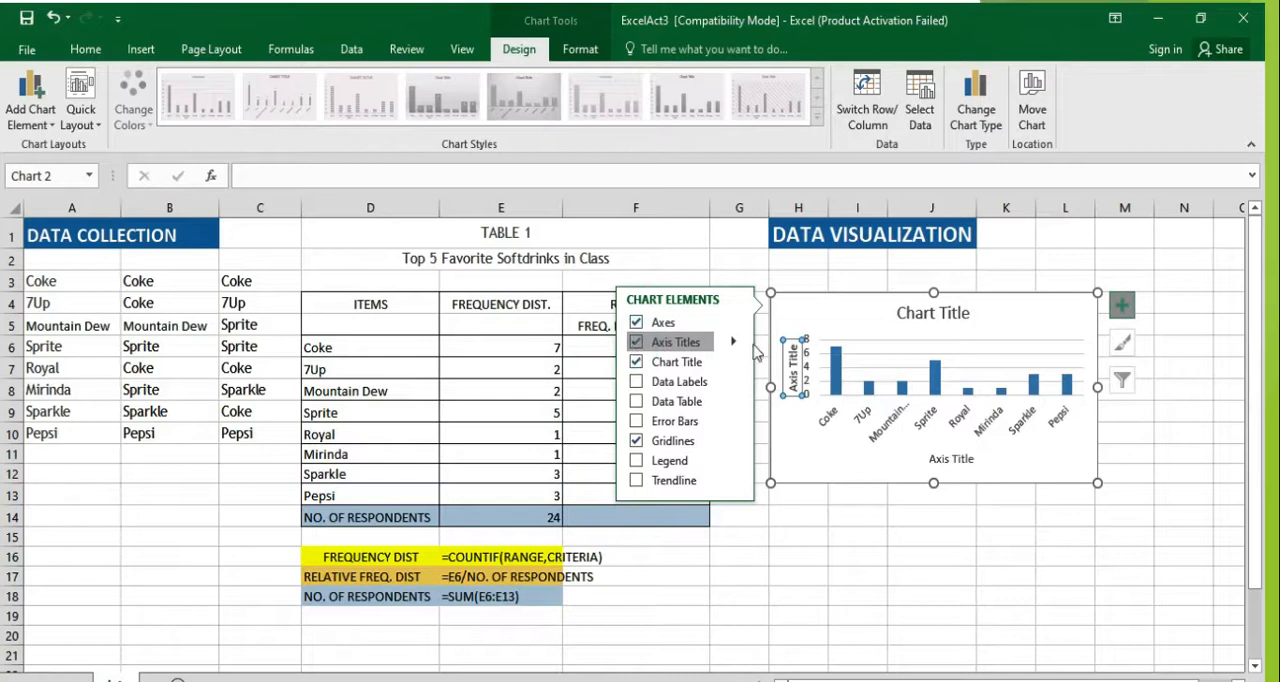
click(964, 581)
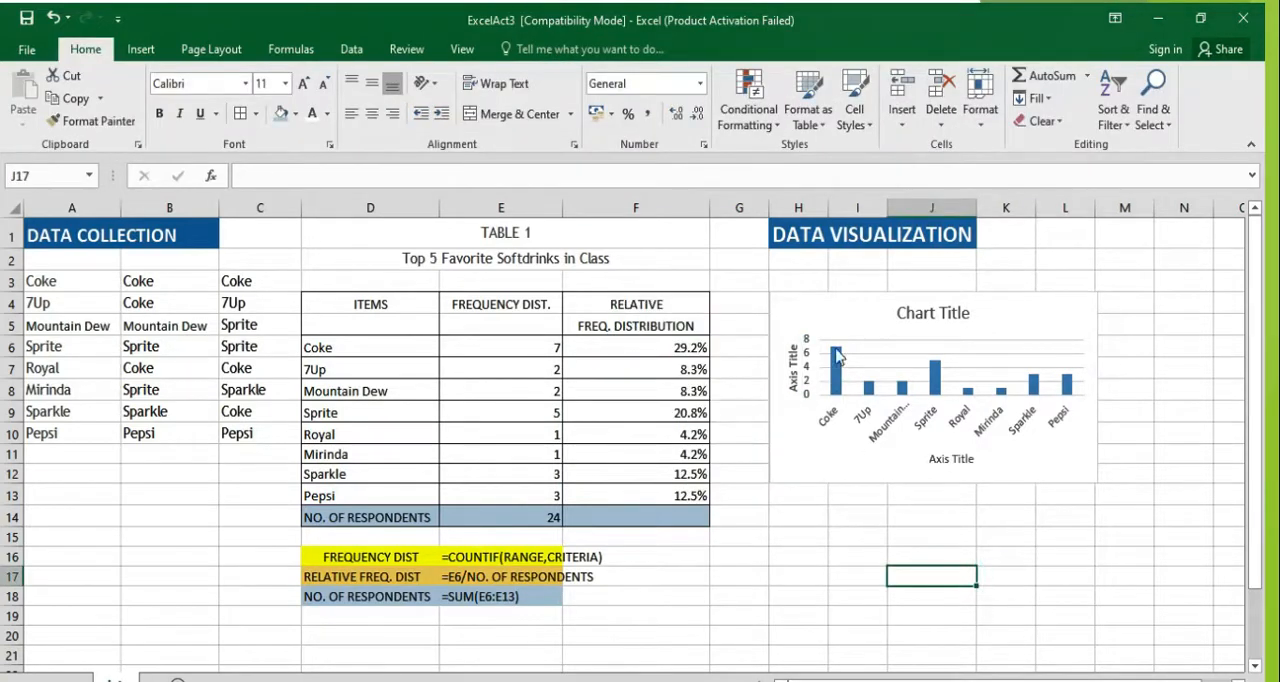
click(904, 316)
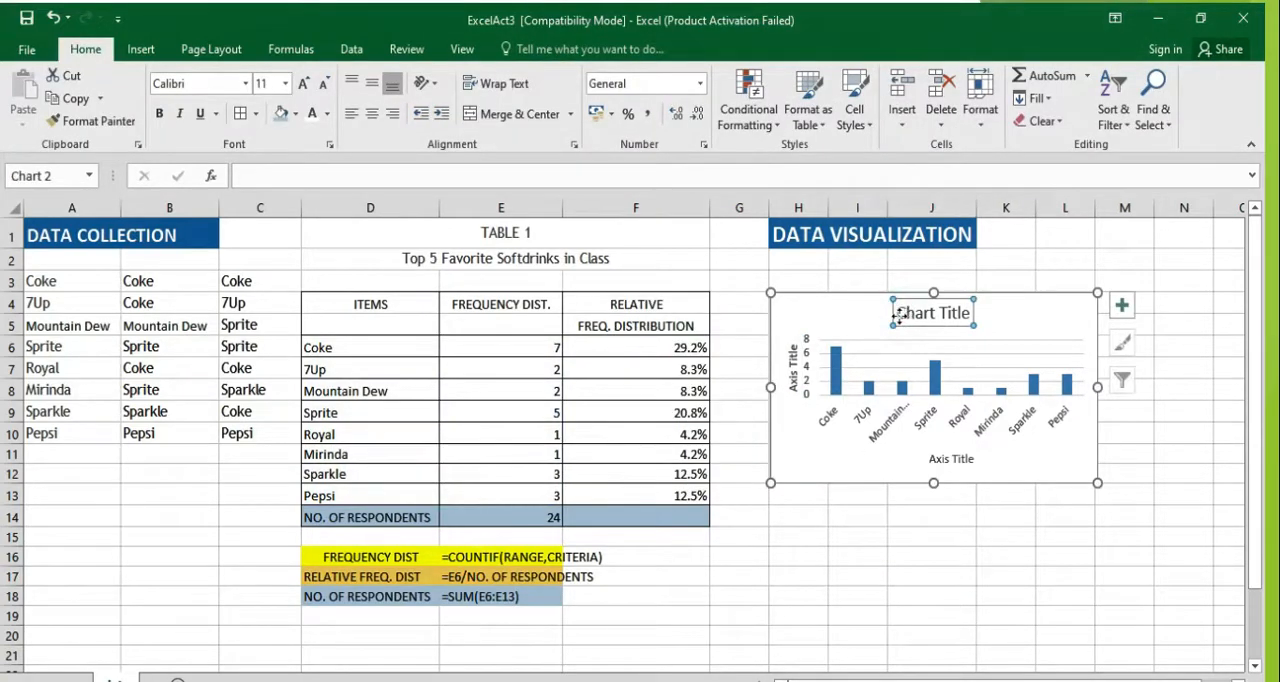
double_click(898, 316)
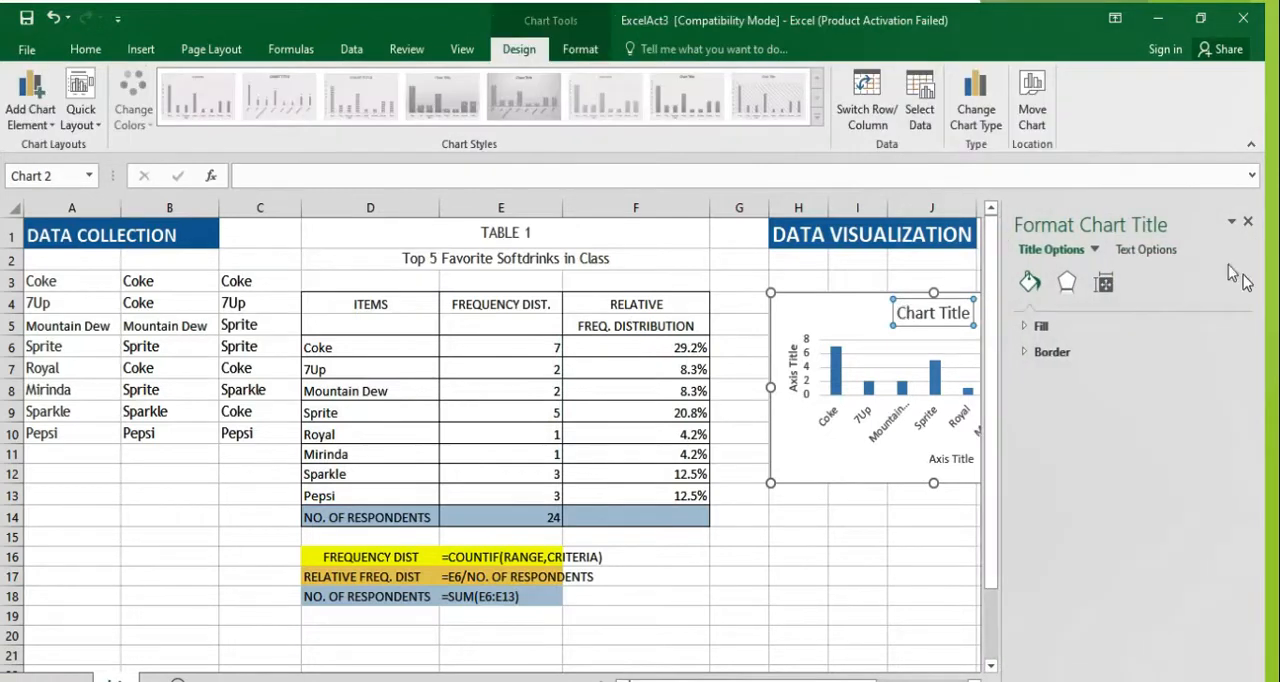
click(1248, 221)
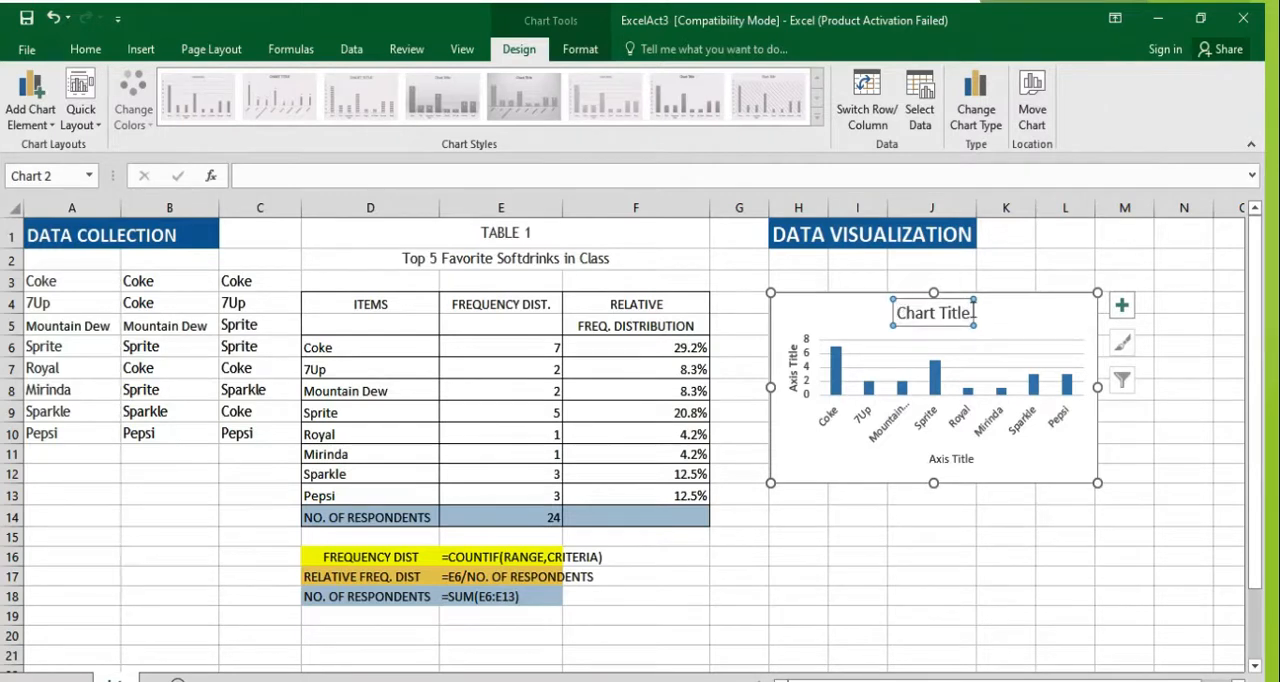
right_click(901, 316)
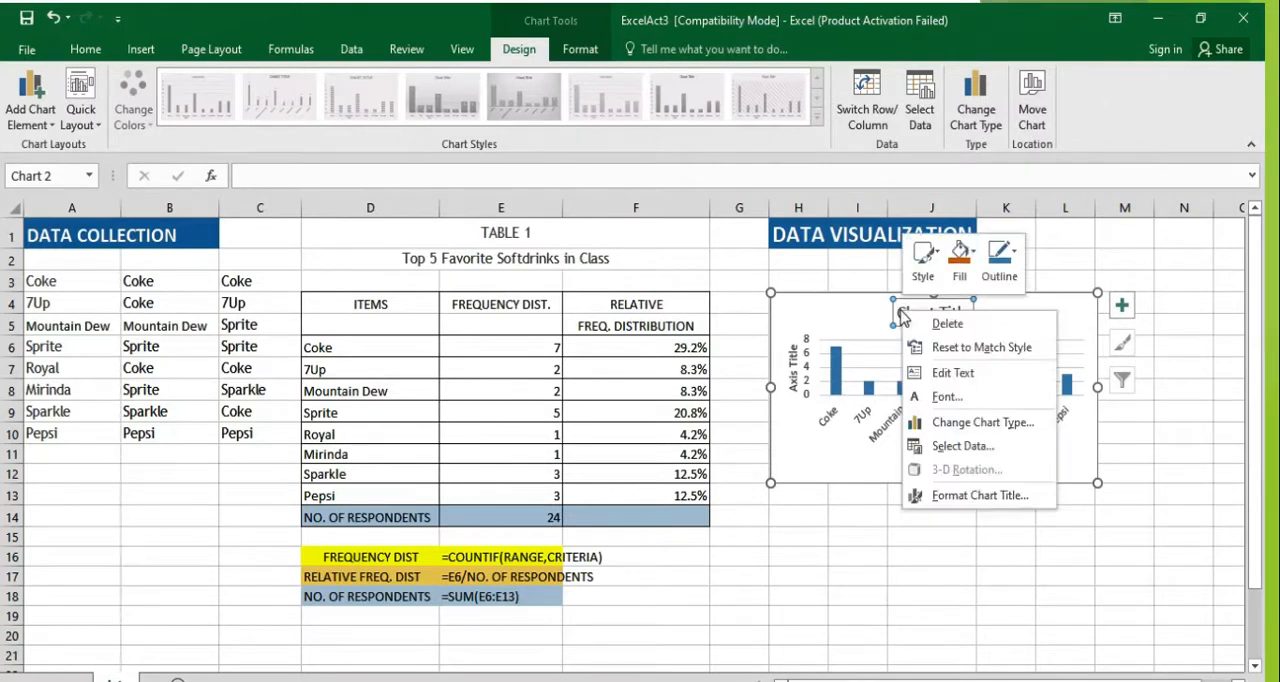
click(897, 316)
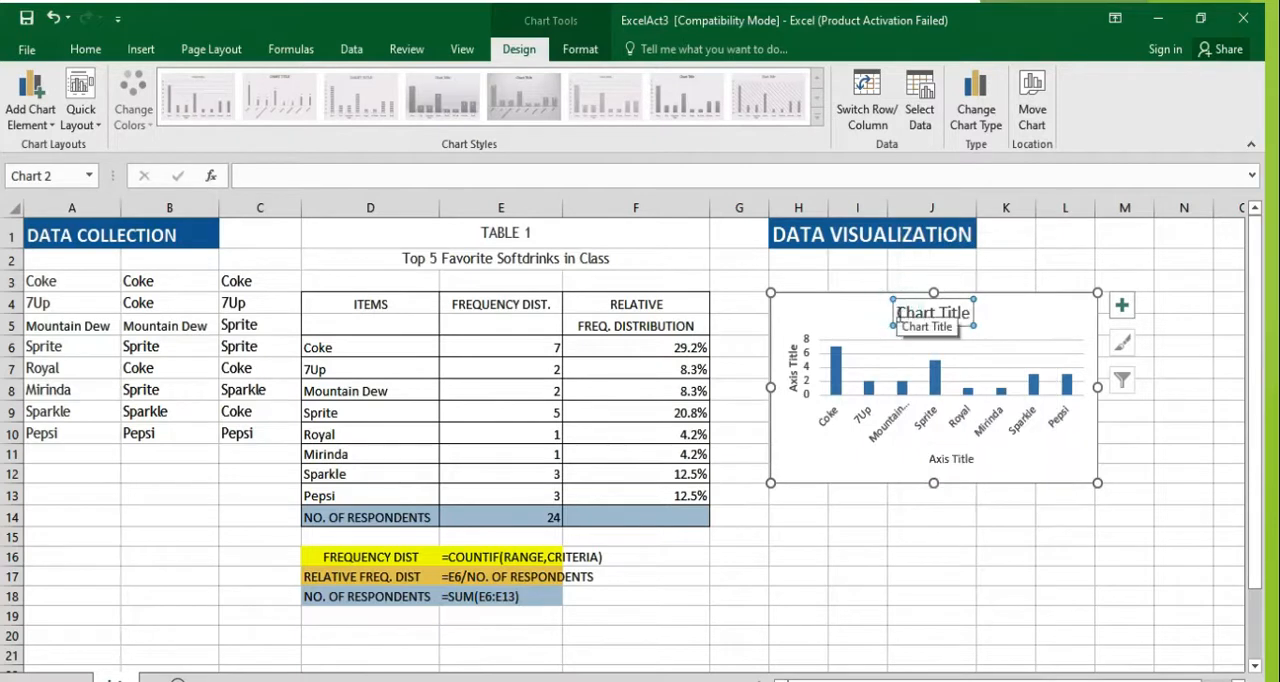
right_click(897, 314)
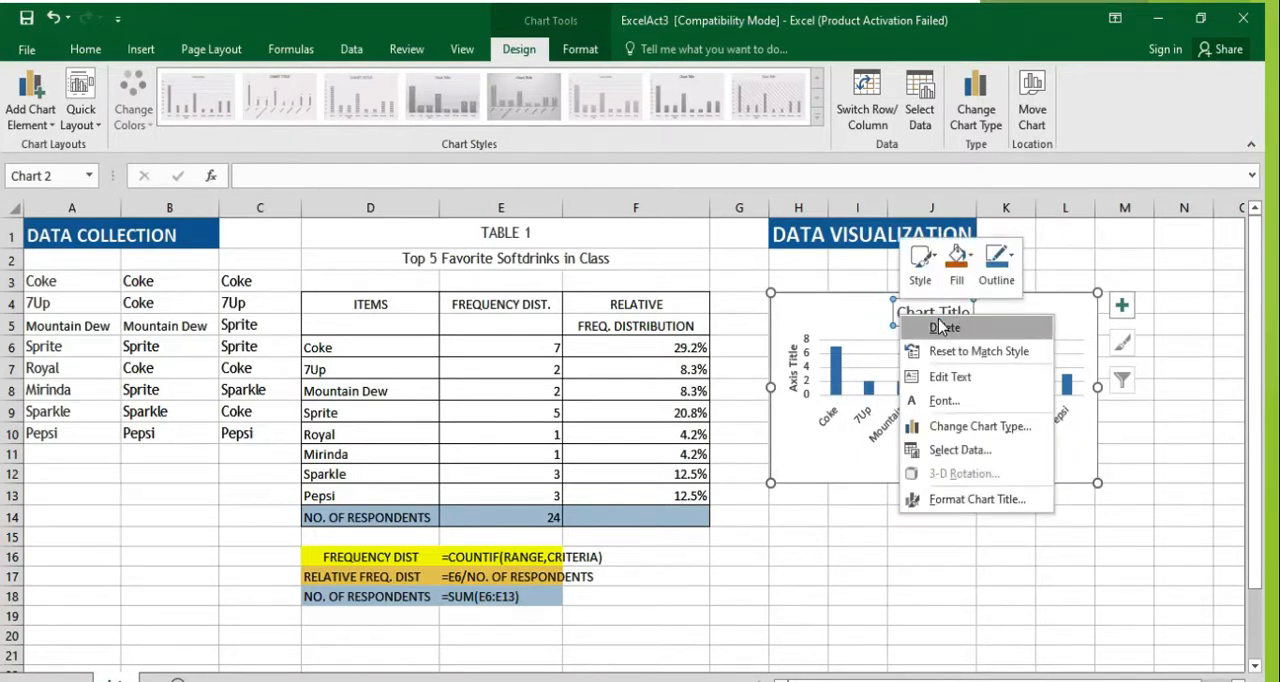
click(865, 306)
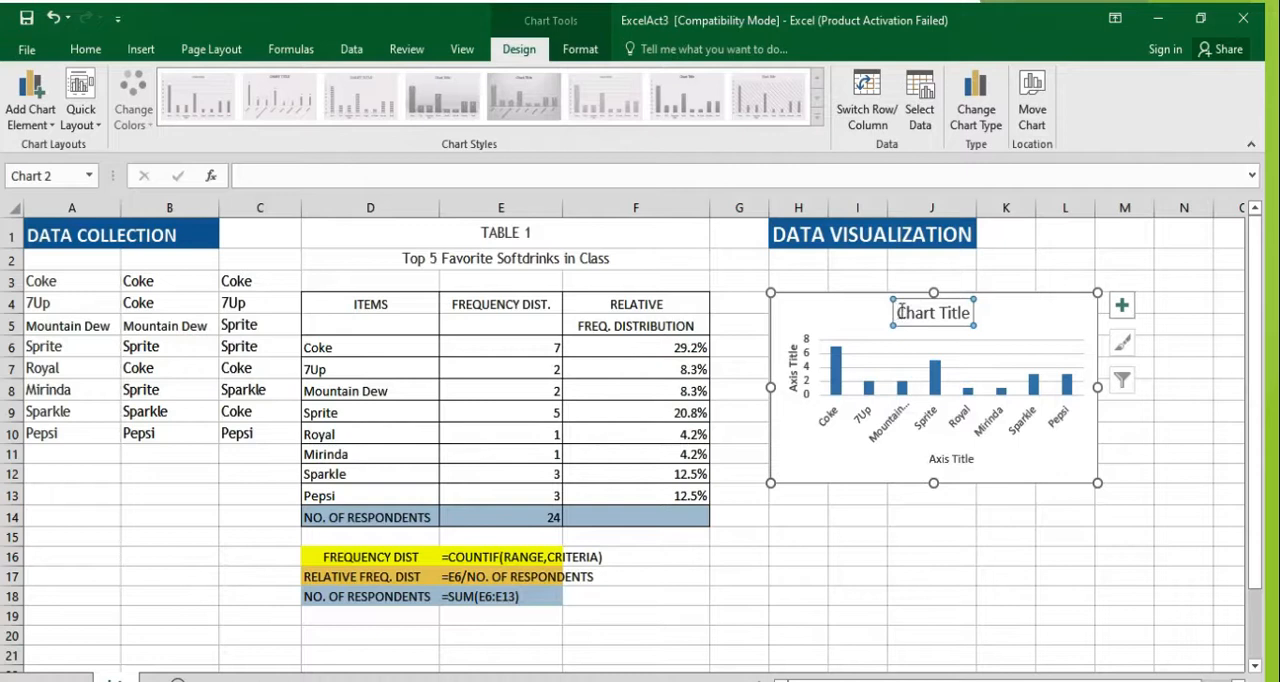
Step: Replace the chart title's placeholder text with "Frequency Distribution for Top 5 Softdrinks"
click(904, 310)
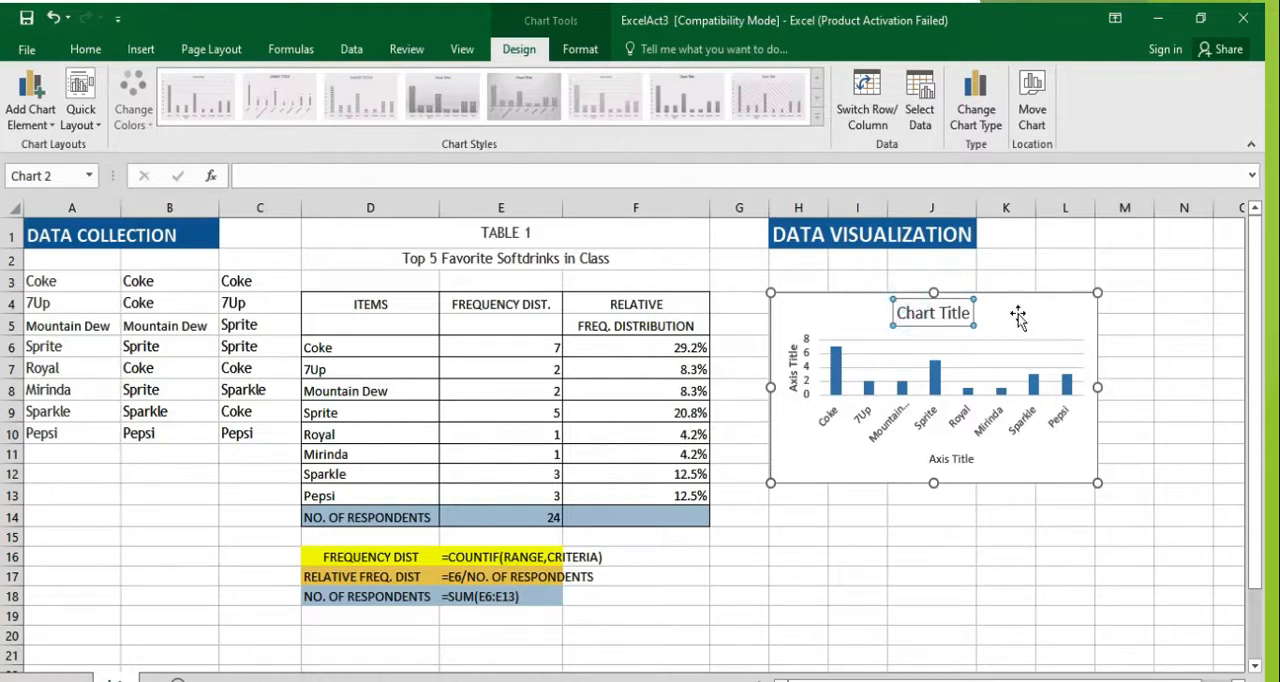
click(907, 313)
key(Delete)
key(Delete)
key(Delete)
key(Delete)
key(Delete)
key(Delete)
key(Delete)
key(Delete)
key(Delete)
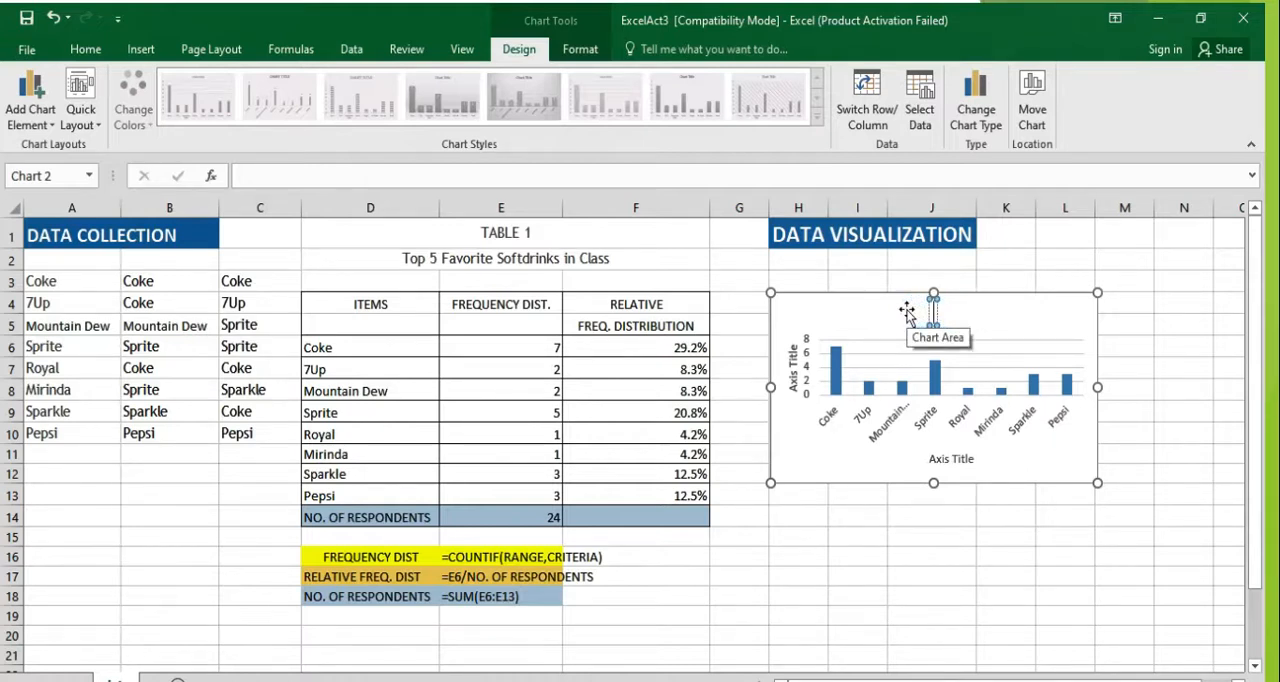
text(Fre)
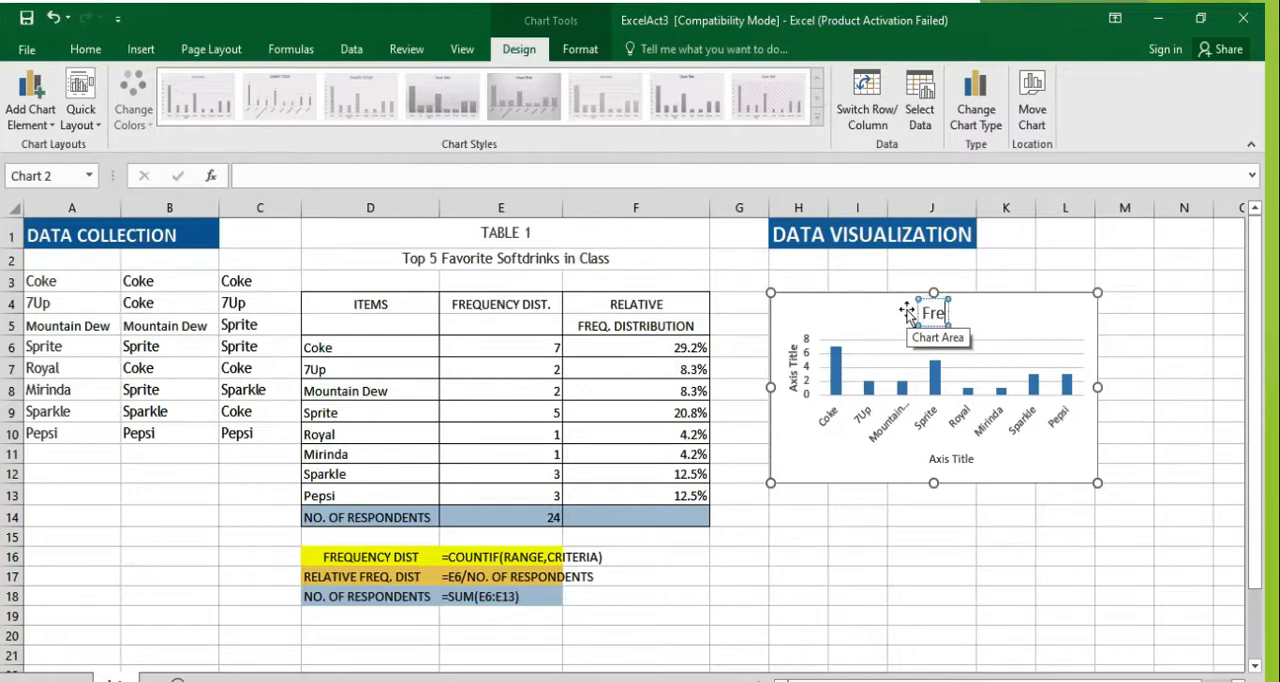
text(quency Distribution for)
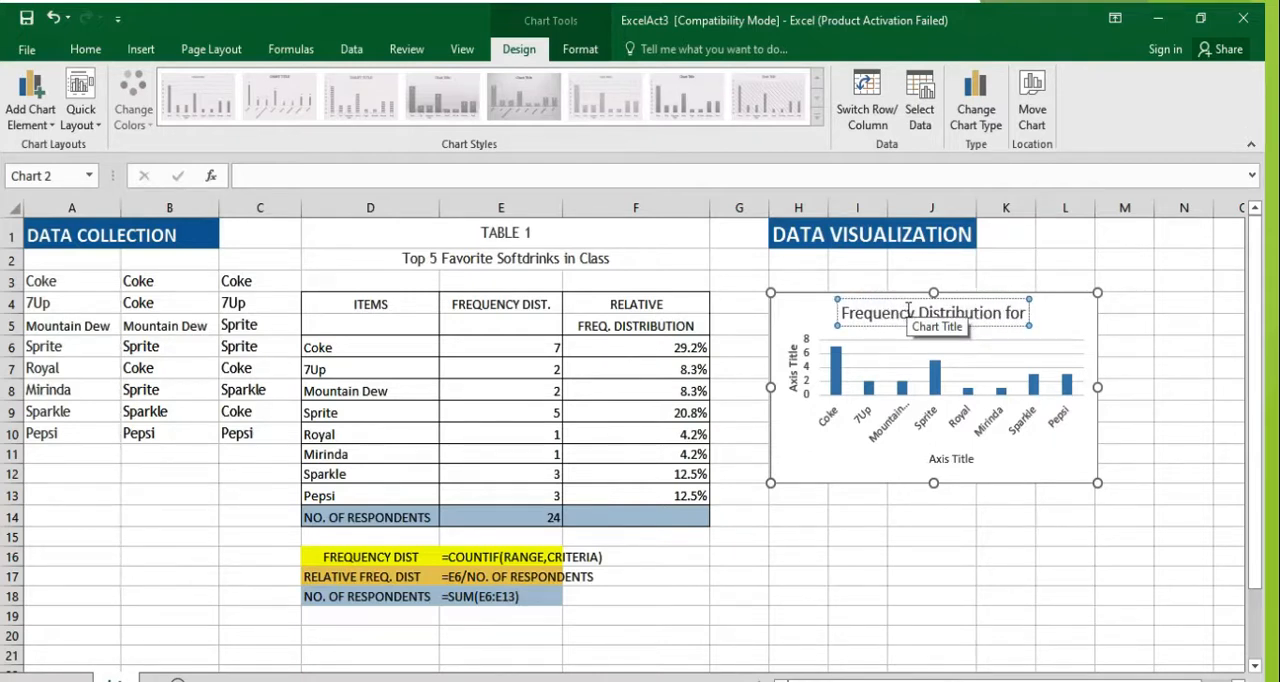
text( Top)
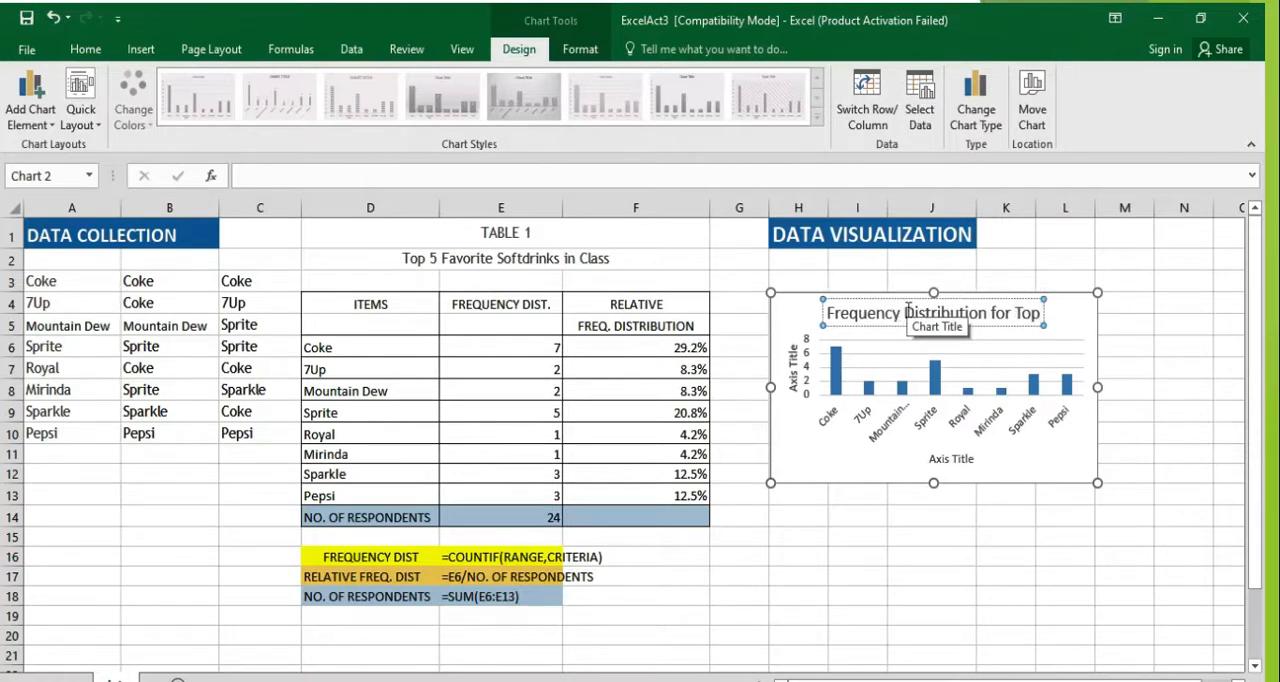
text( 5 So)
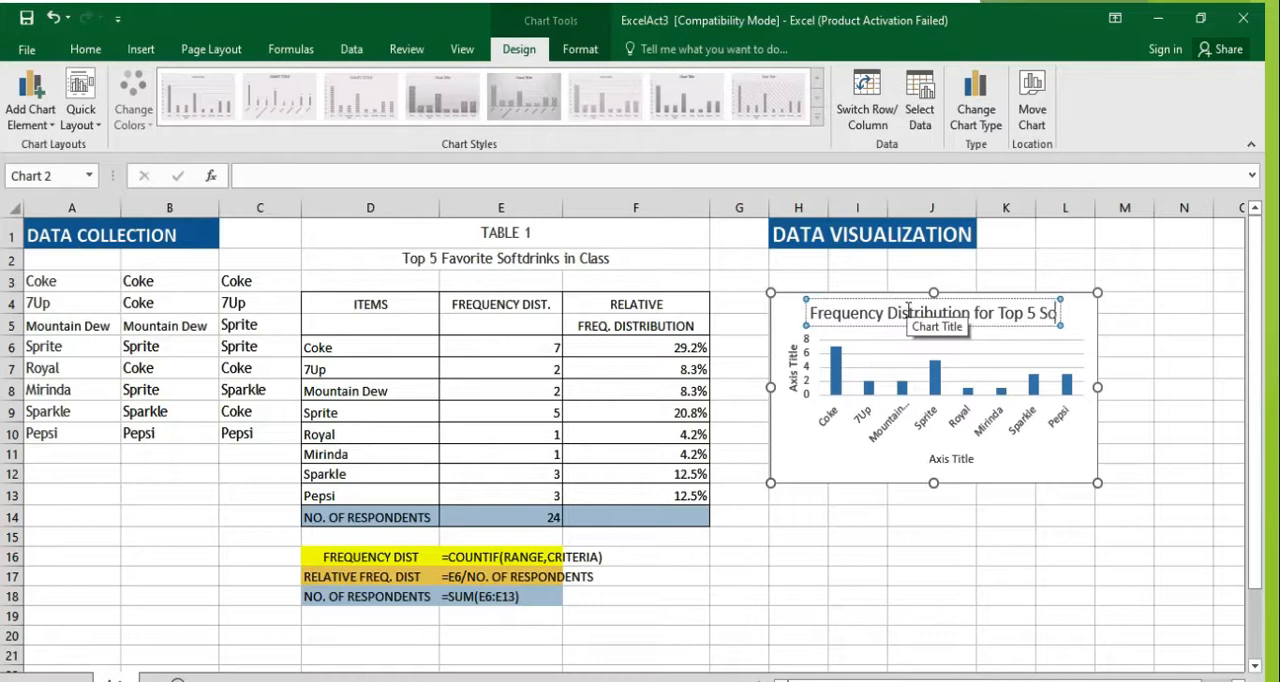
key(Return)
text(SoftD)
key(BackSpace)
text(drinks)
Step: Change the horizontal axis title of the column chart to "softdrinks"
click(953, 458)
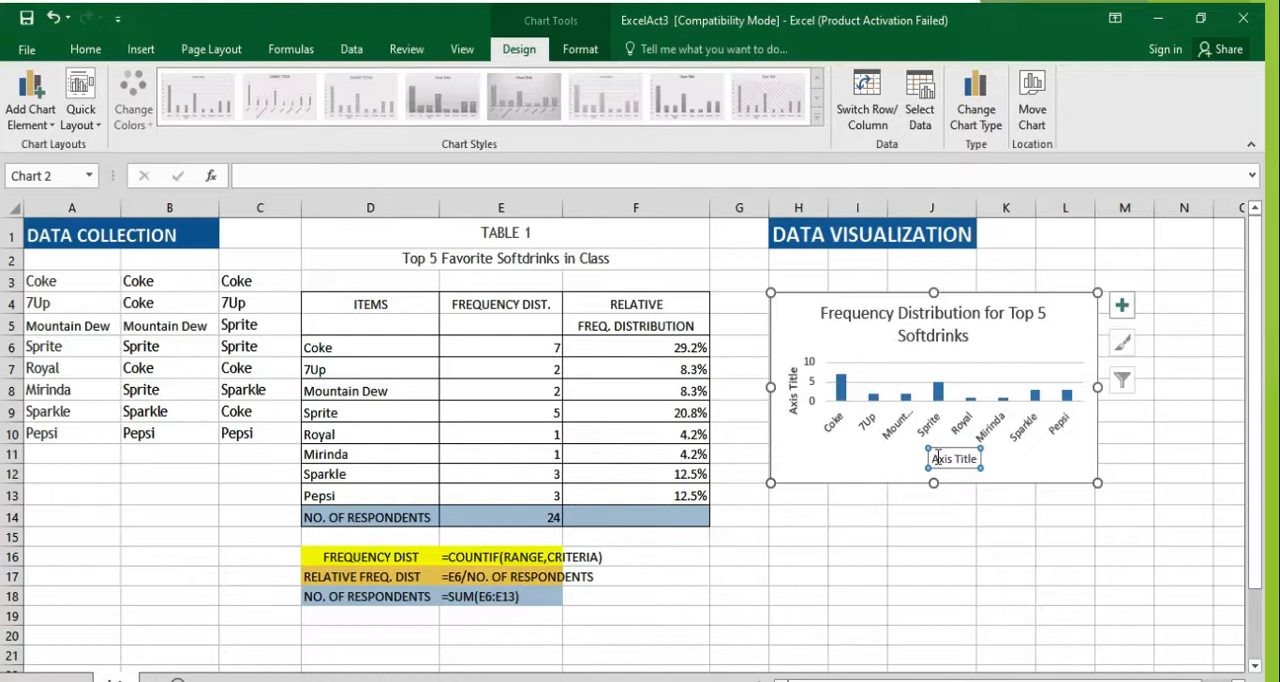
click(934, 458)
key(Delete)
key(Delete)
key(Delete)
key(Delete)
key(Delete)
key(Delete)
key(Delete)
key(Delete)
key(Delete)
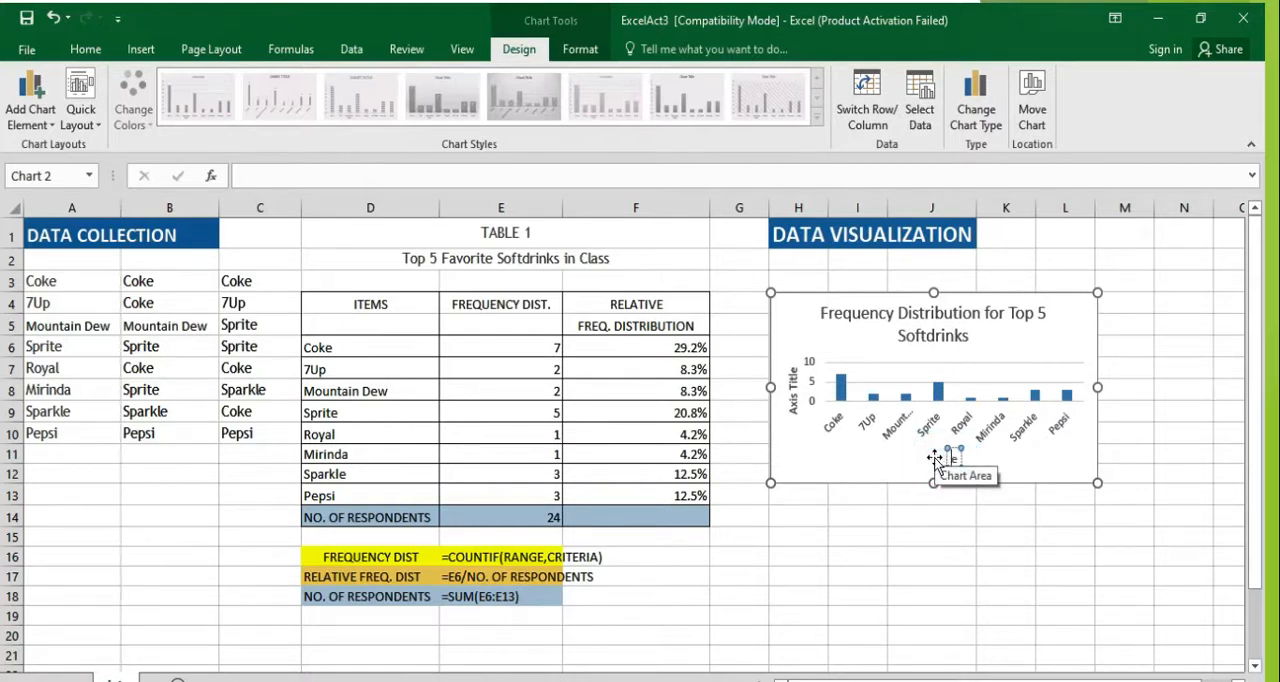
key(Delete)
text(Softdrinks)
Step: Change the vertical axis title to "frequnecy distribution" and close the formatting pane
double_click(792, 400)
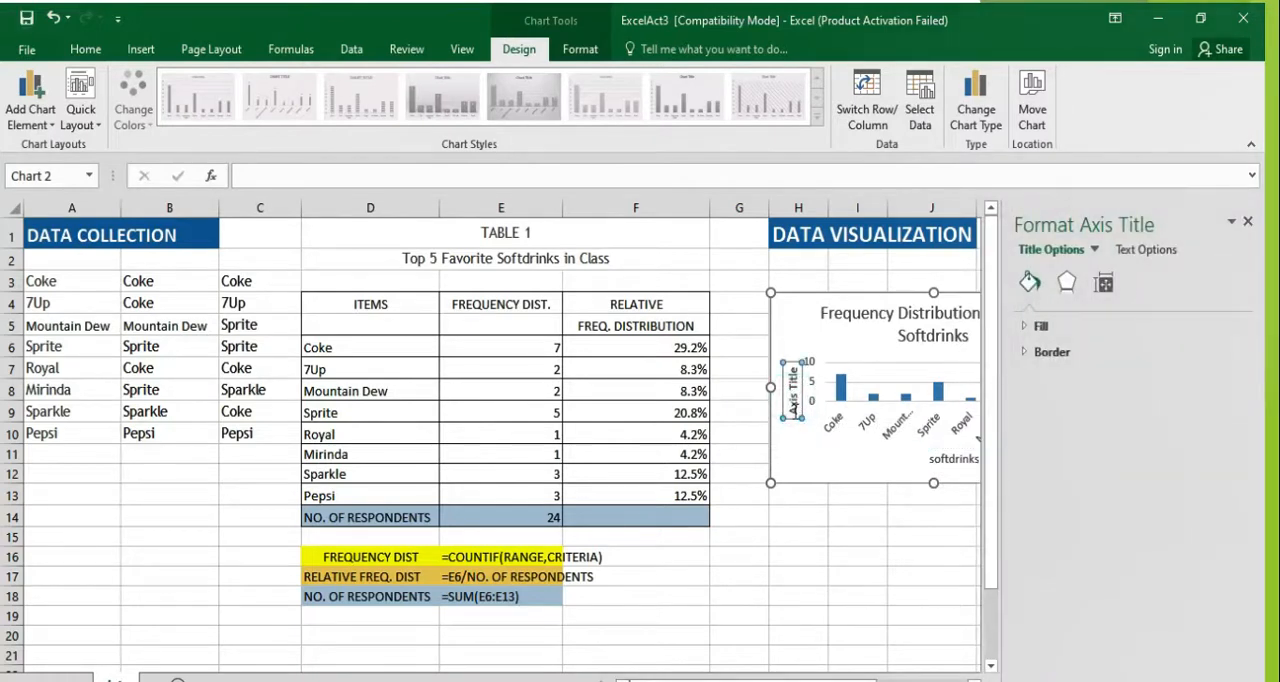
double_click(796, 412)
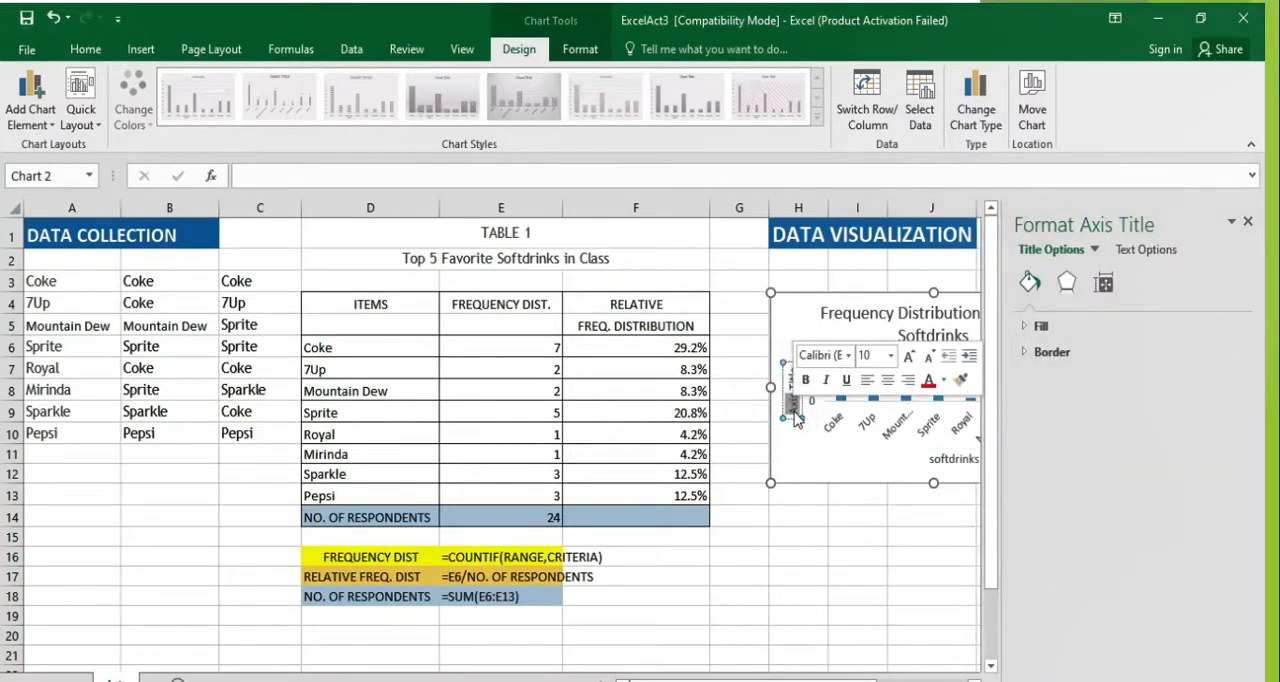
text(fre)
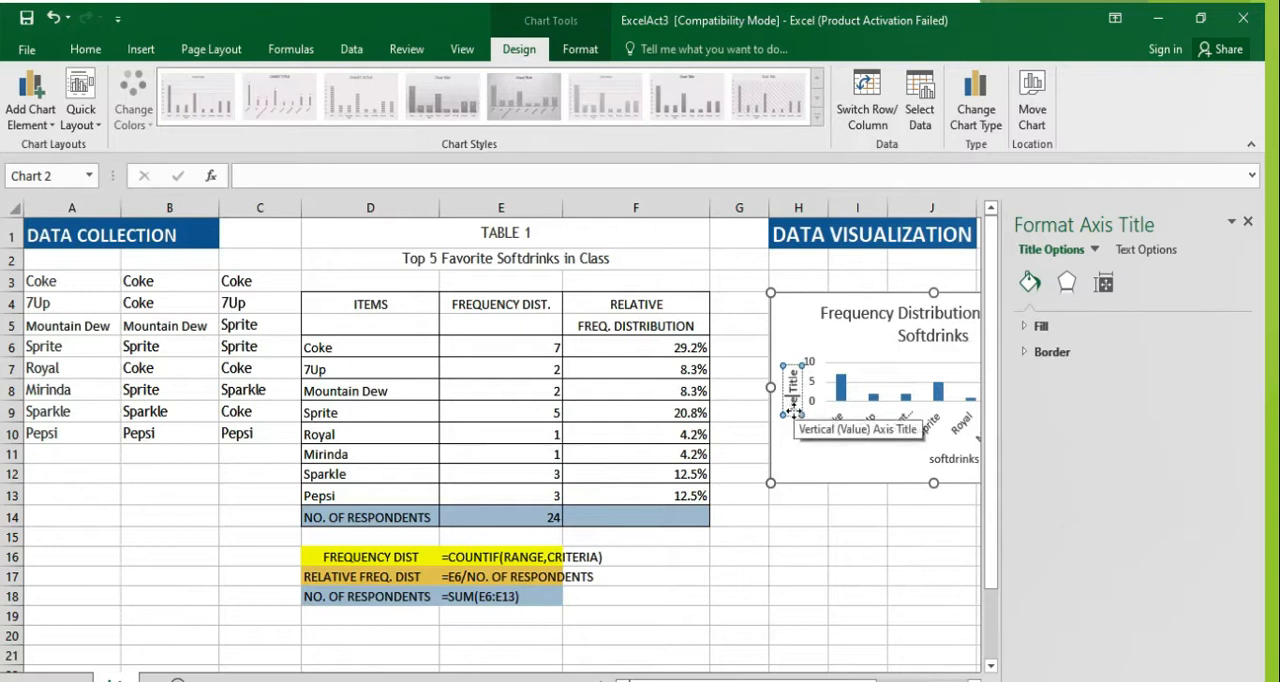
text(quency dist)
key(Delete)
key(Delete)
key(Delete)
key(Delete)
key(Delete)
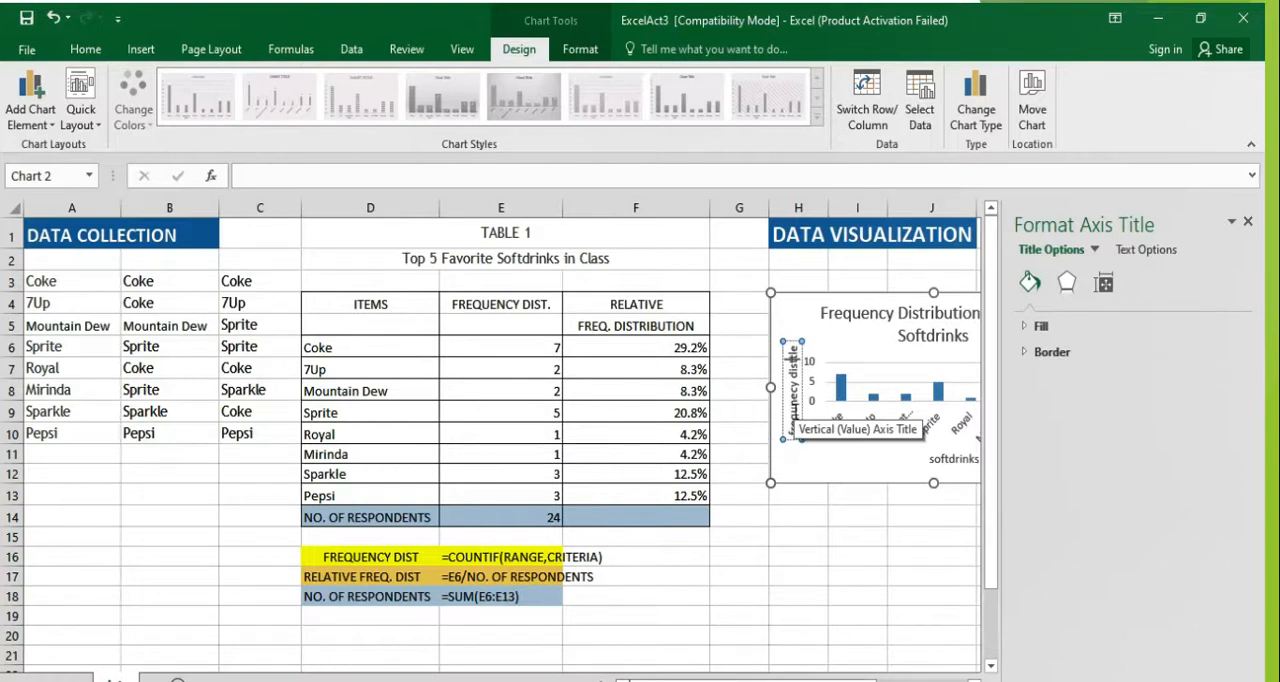
key(Delete)
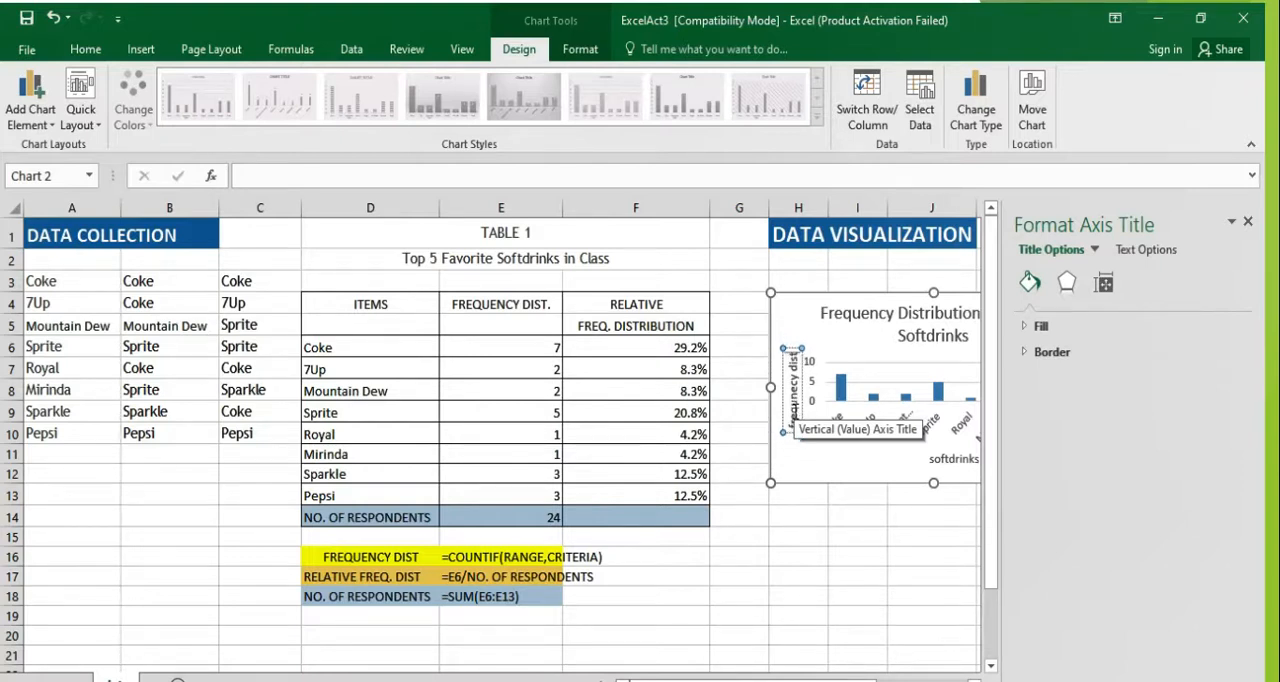
text(ribution)
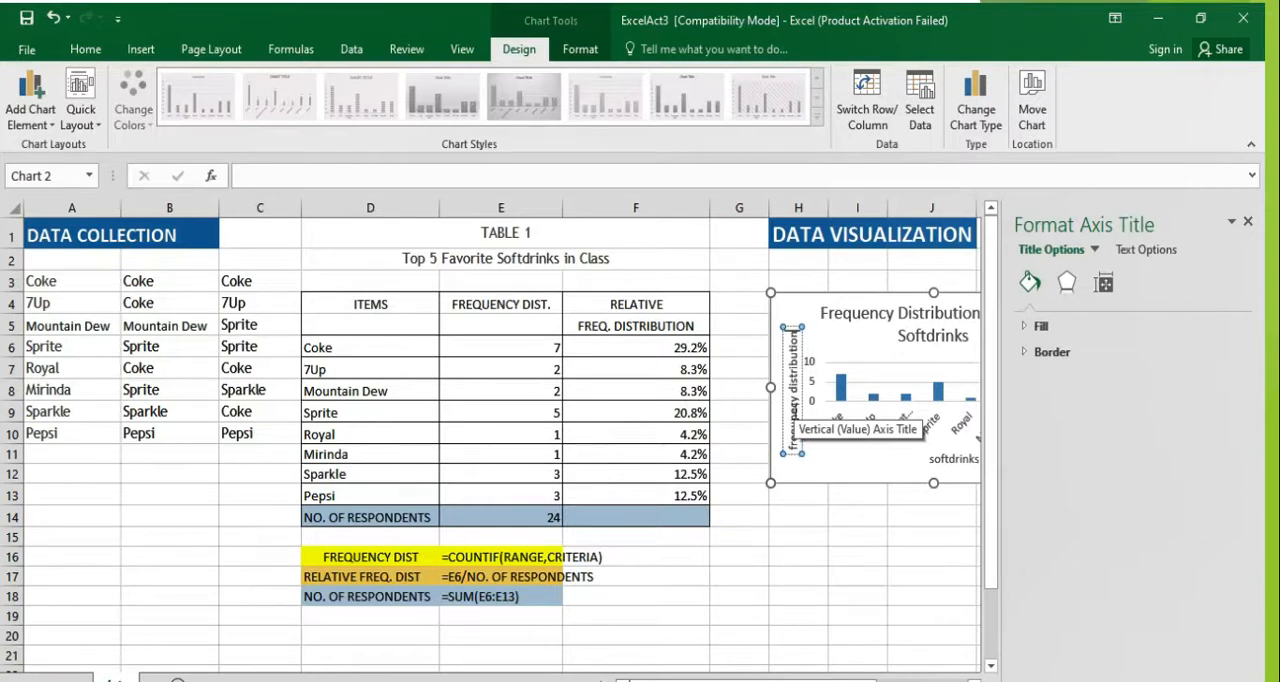
click(846, 577)
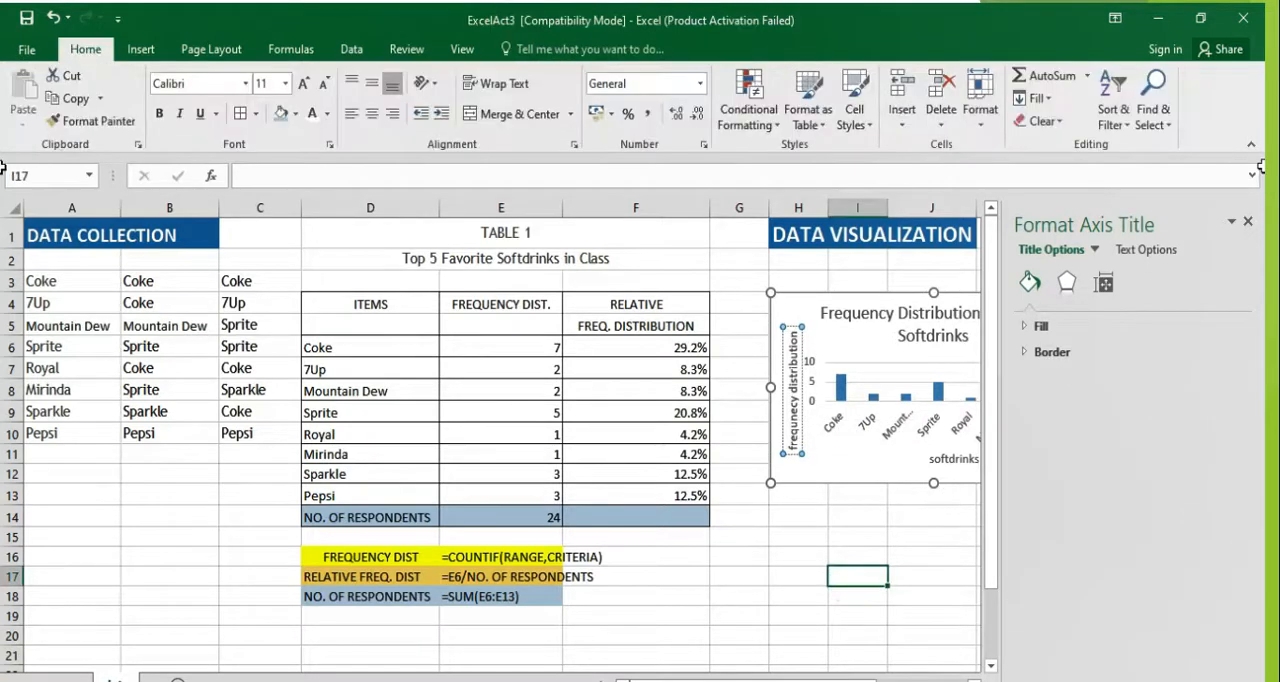
click(1249, 223)
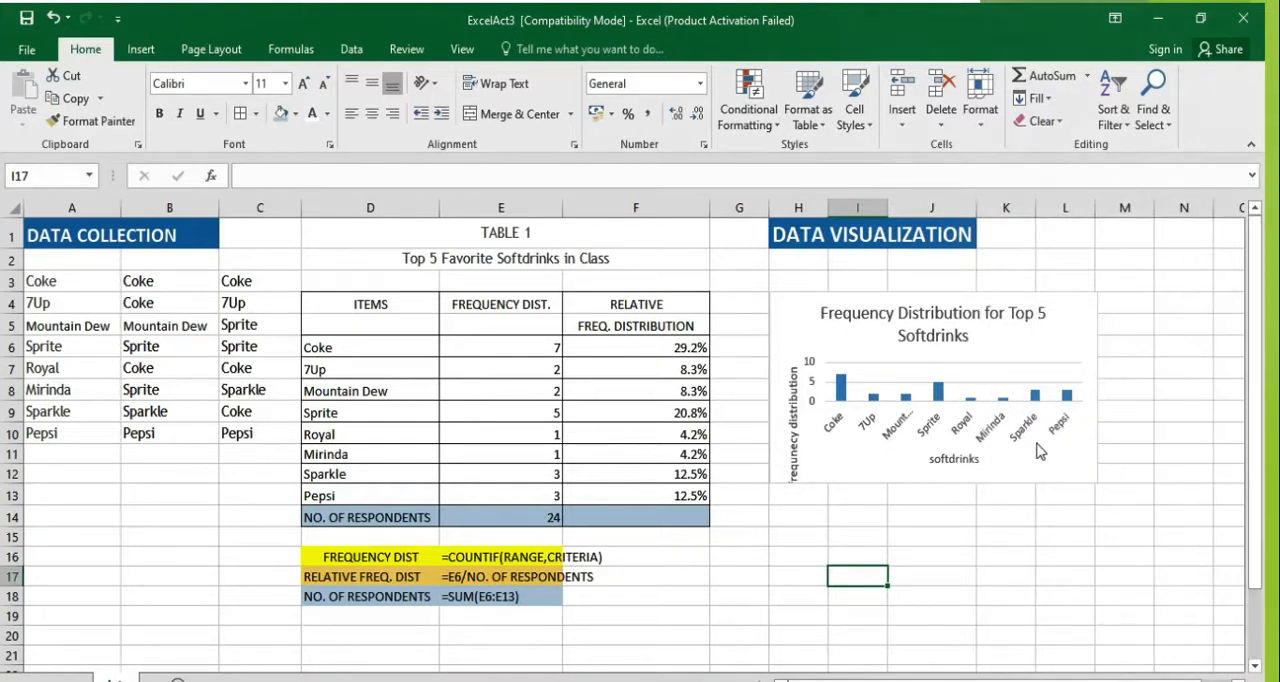
Step: Increase the column chart's height by extending its lower edge to about the bottom of row 14, then deselect it
click(1060, 477)
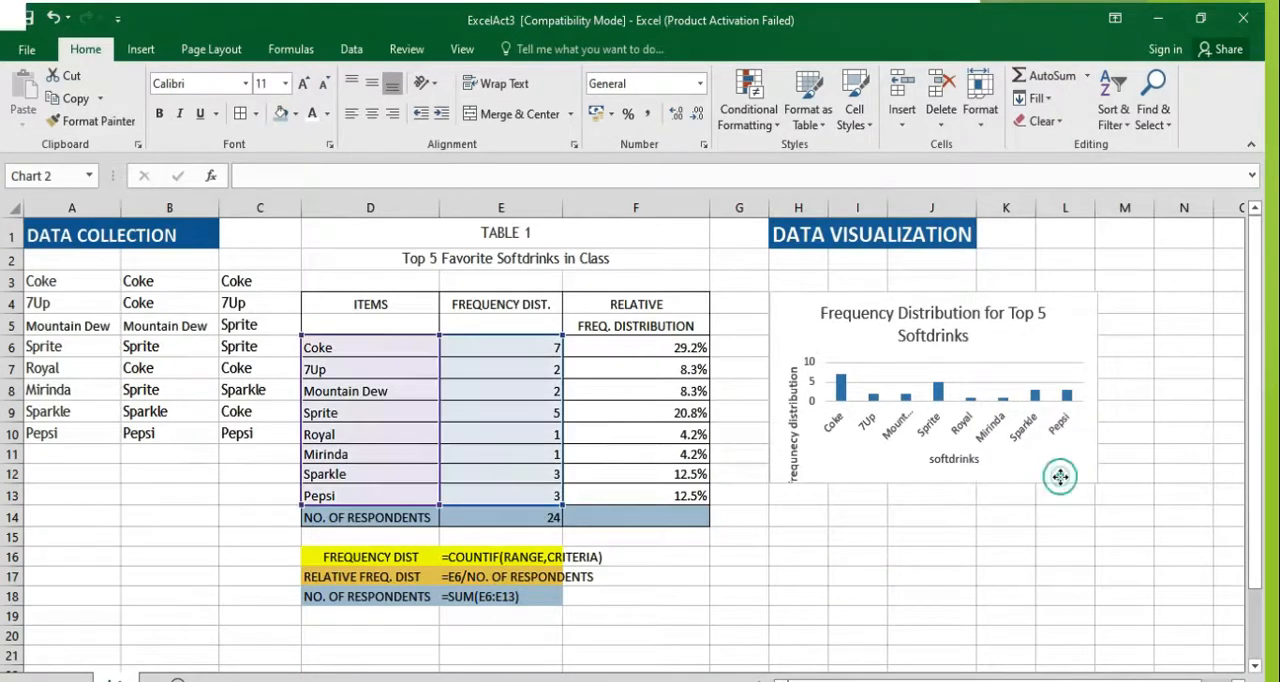
drag(934, 487, 934, 521)
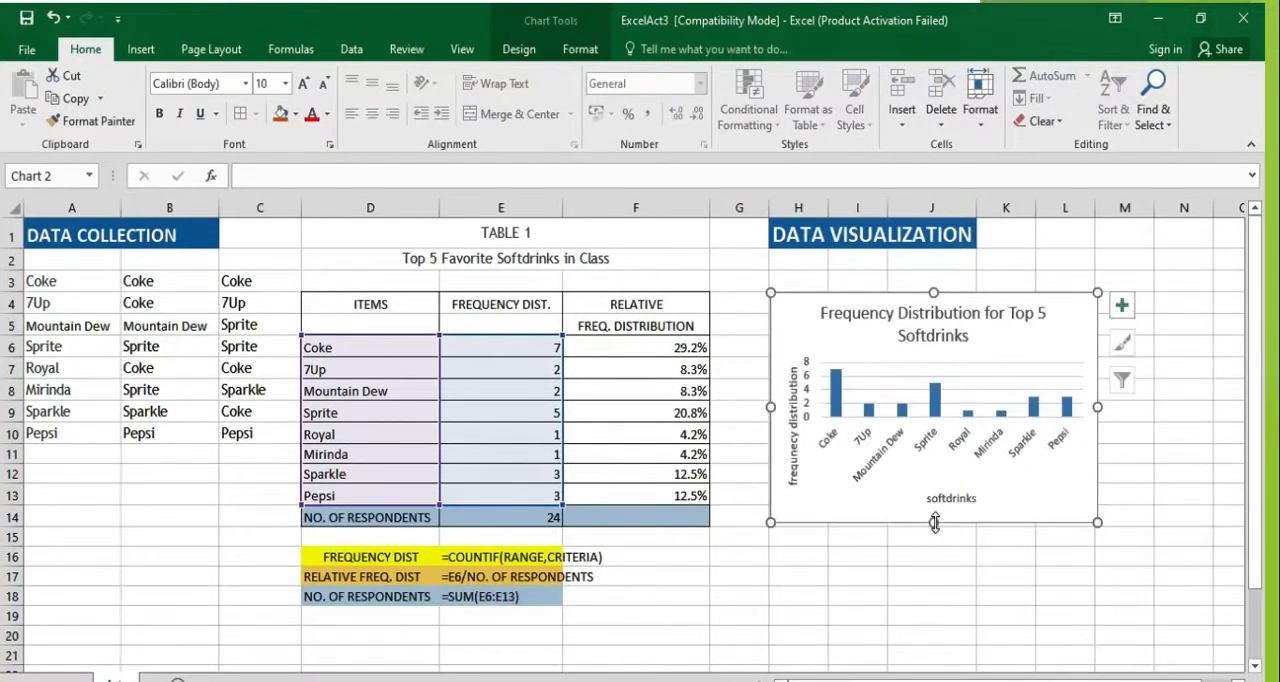
click(928, 577)
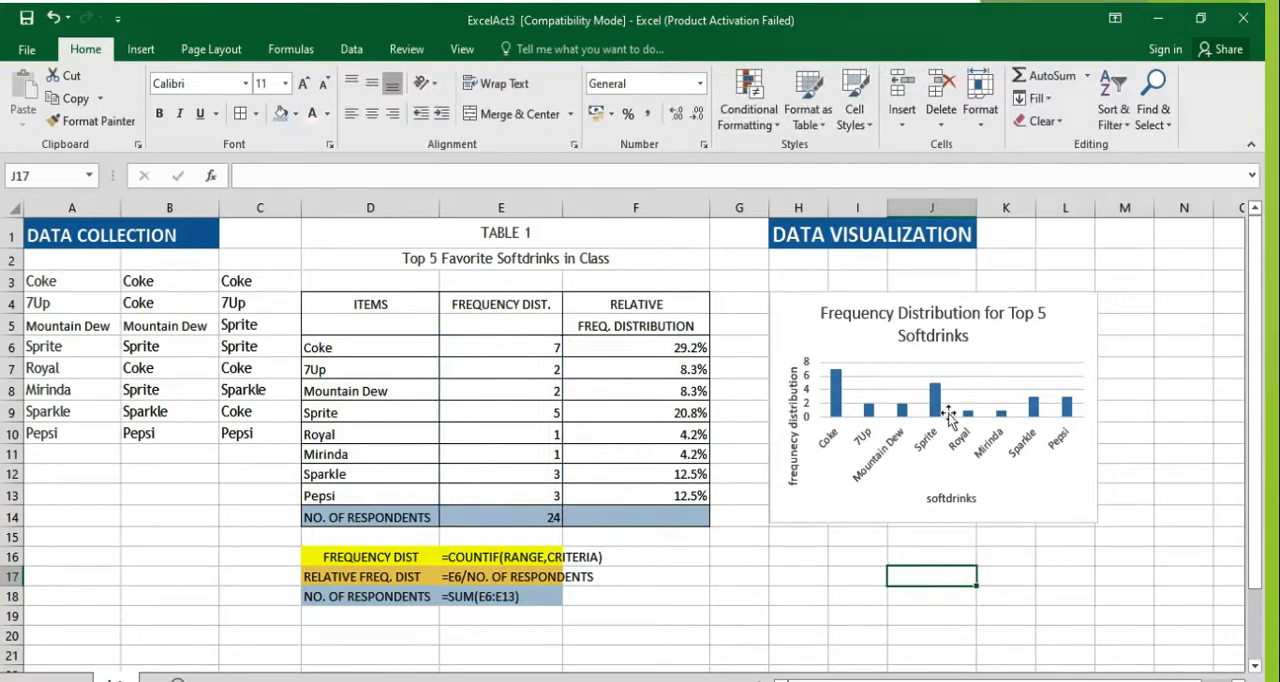